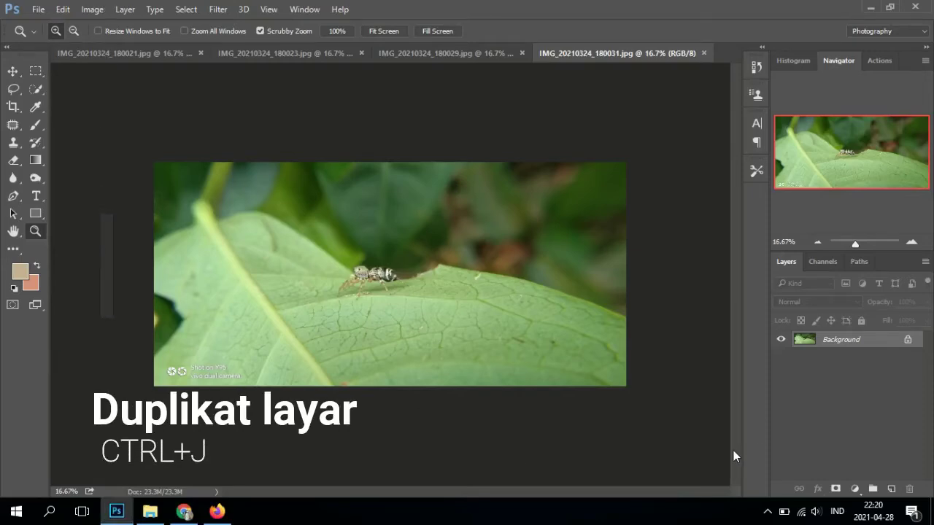
Duplicate the photo layer and start enlarging the copy with Free Transform.
key(ctrl+j)
key(ctrl+t)
key(ctrl+minus)
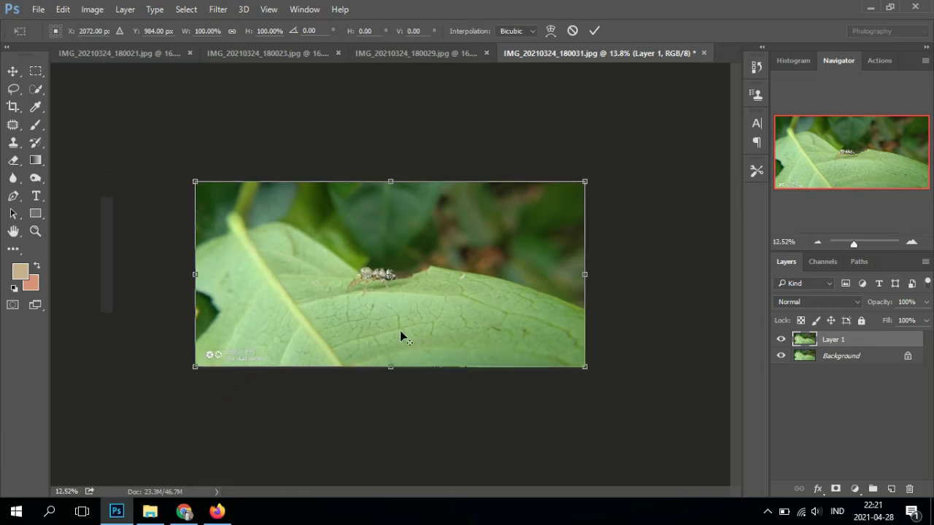
mouse_move(569, 190)
mouse_down()
mouse_move(727, 78)
mouse_move(802, 41)
mouse_up()
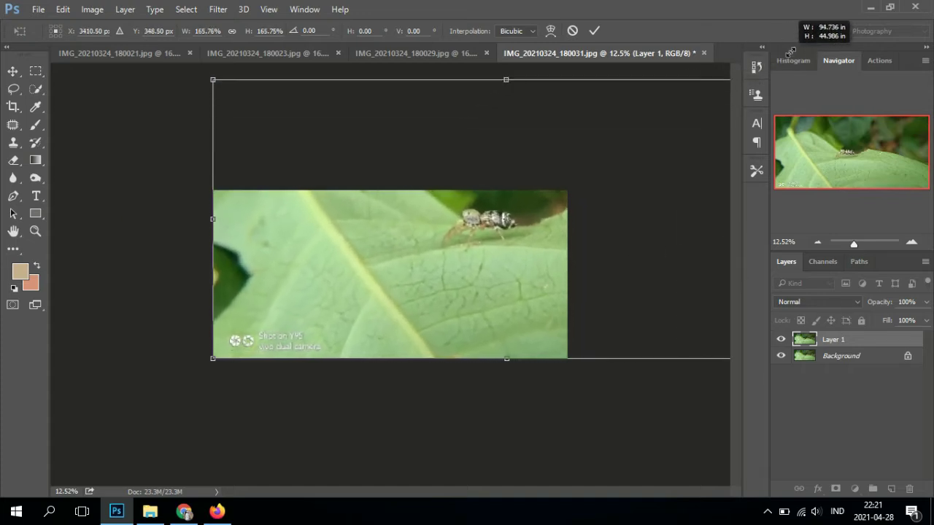
drag(212, 359, 15, 503)
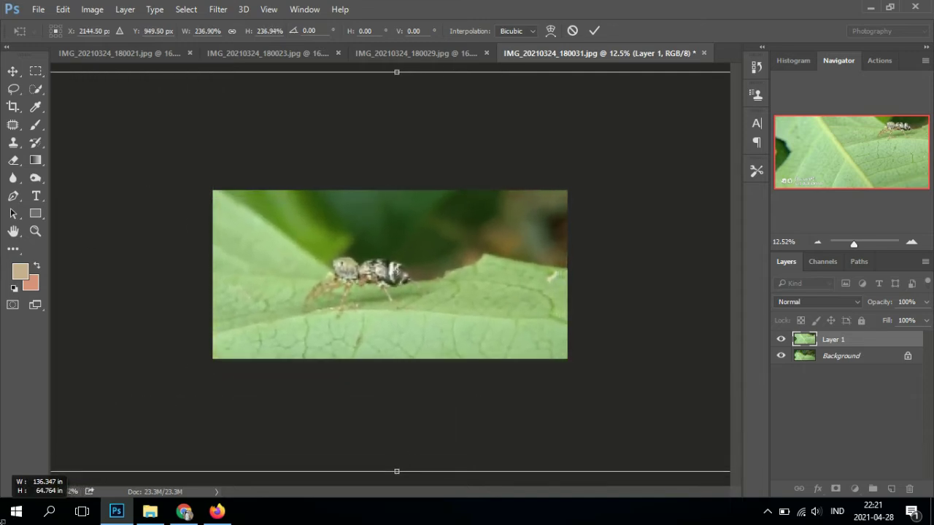
Enlarge the layer copy from each corner to about 298% and commit the transform.
key(ctrl+0)
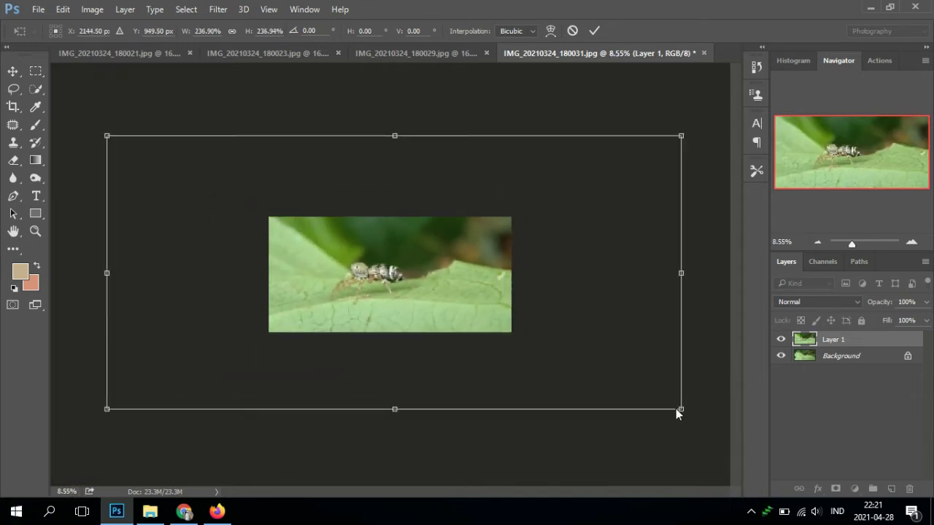
drag(681, 408, 698, 417)
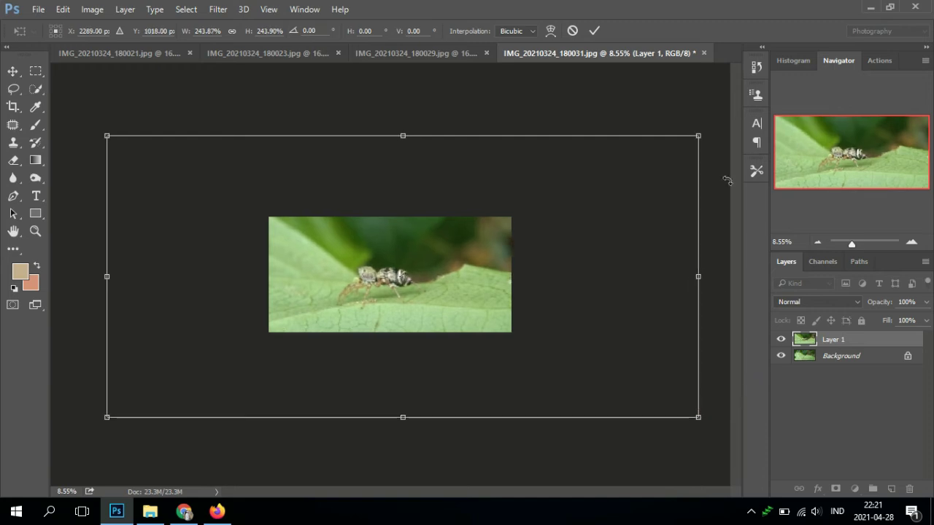
drag(698, 137, 723, 123)
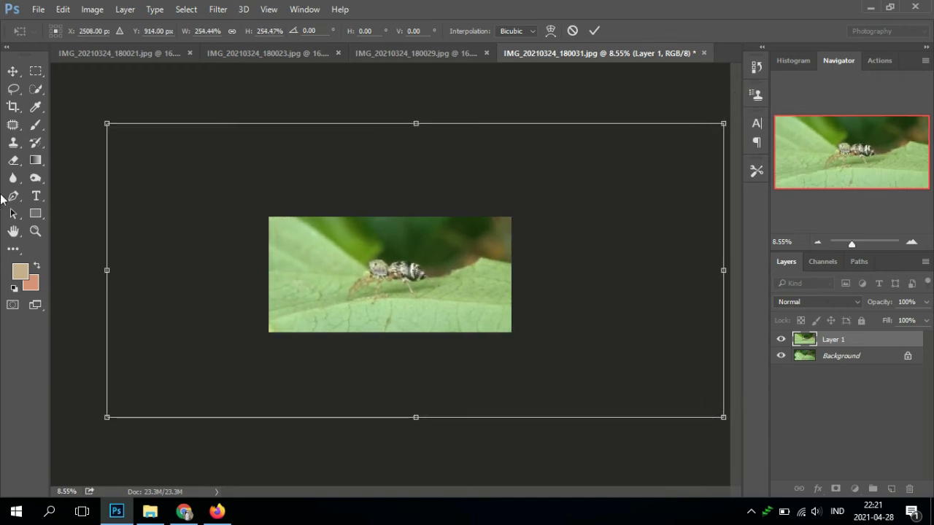
drag(105, 125, 74, 108)
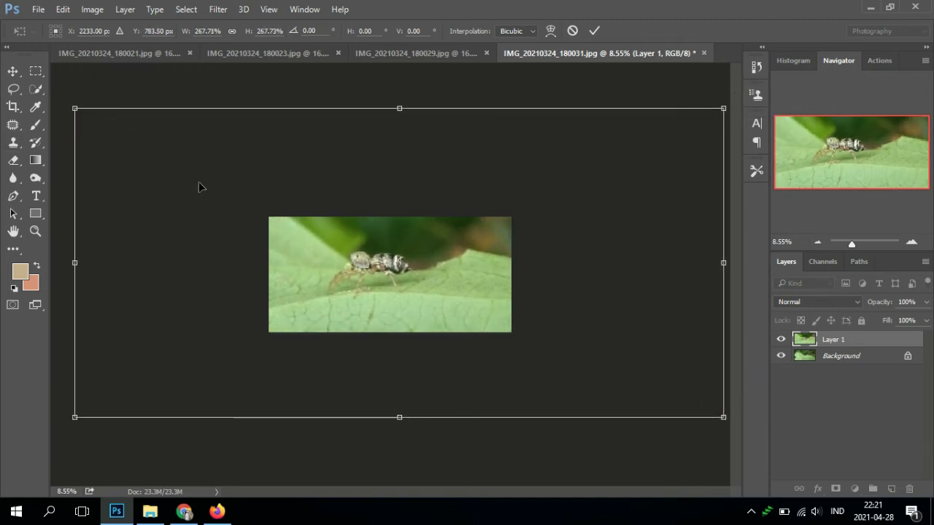
drag(725, 418, 760, 435)
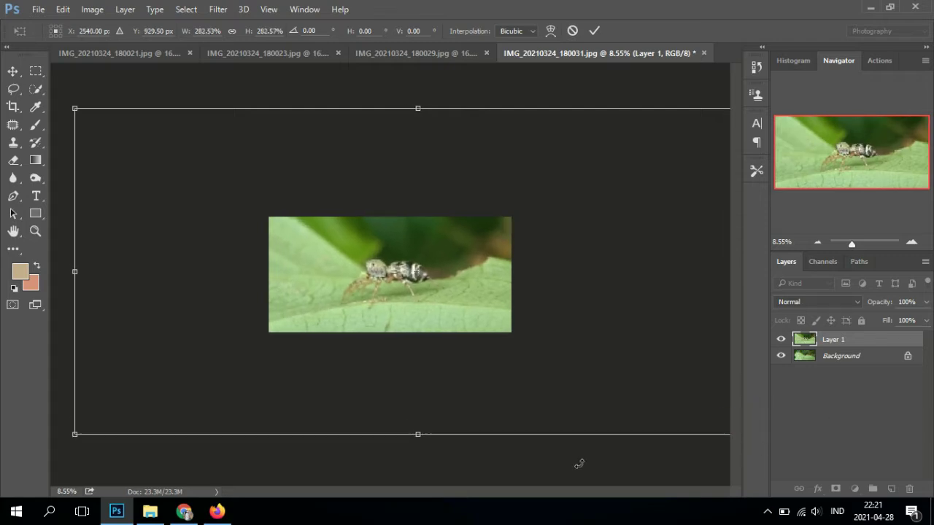
drag(74, 435, 51, 445)
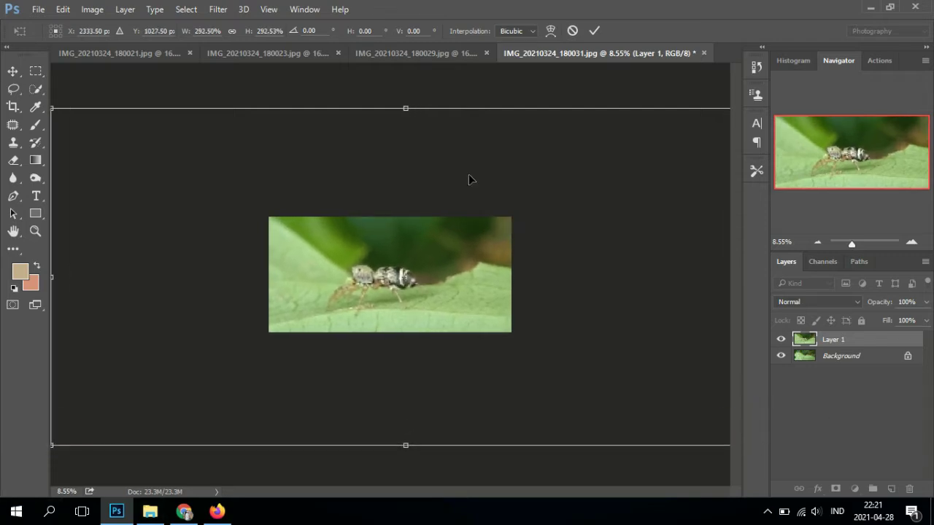
scroll(671, 141, down, 1)
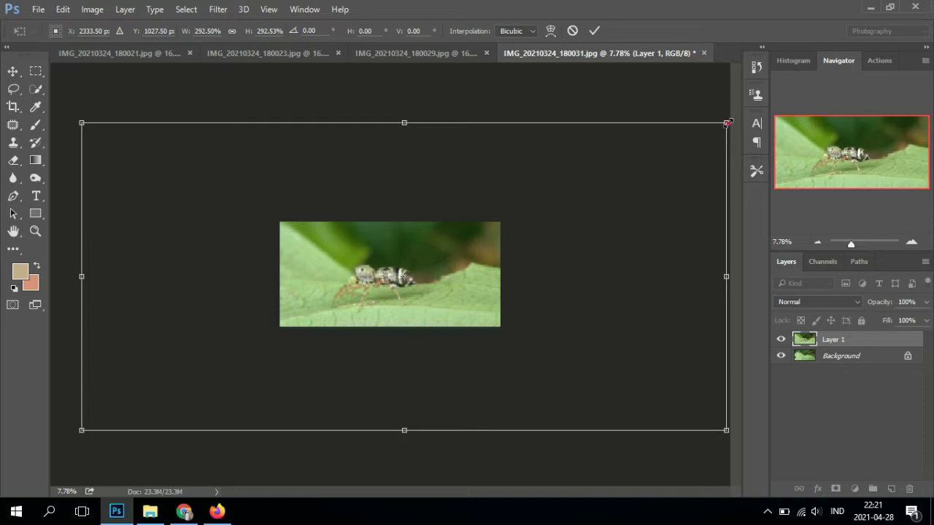
drag(728, 123, 736, 117)
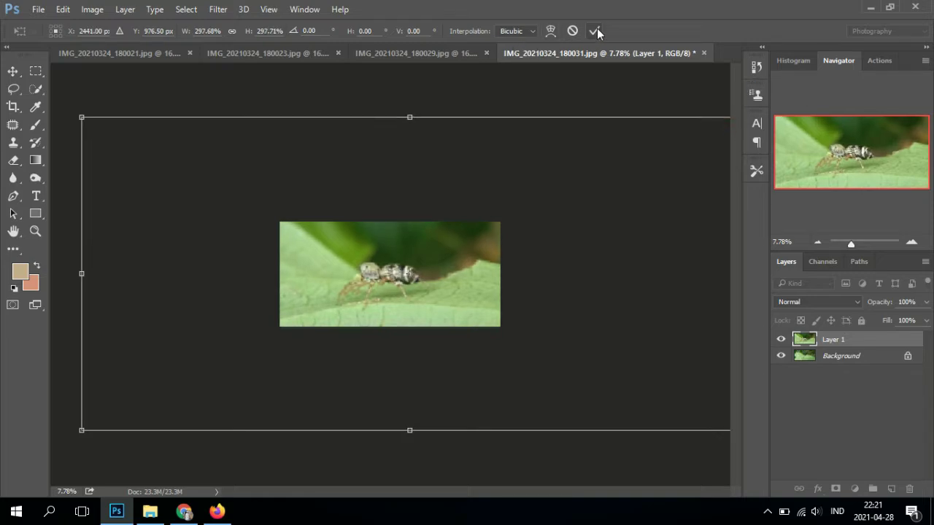
key(z)
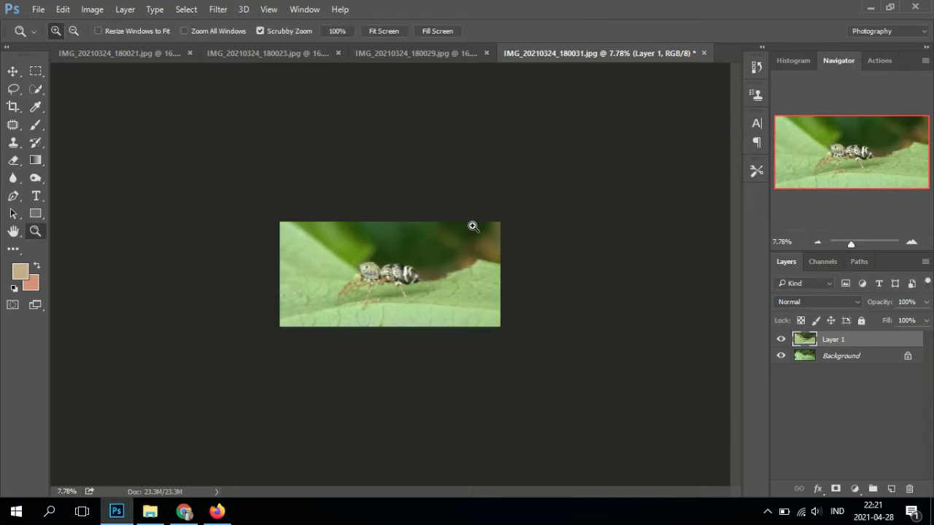
Apply the 'jal' preset to Layer 1 in the Camera Raw Filter, viewing the whole photo.
click(217, 9)
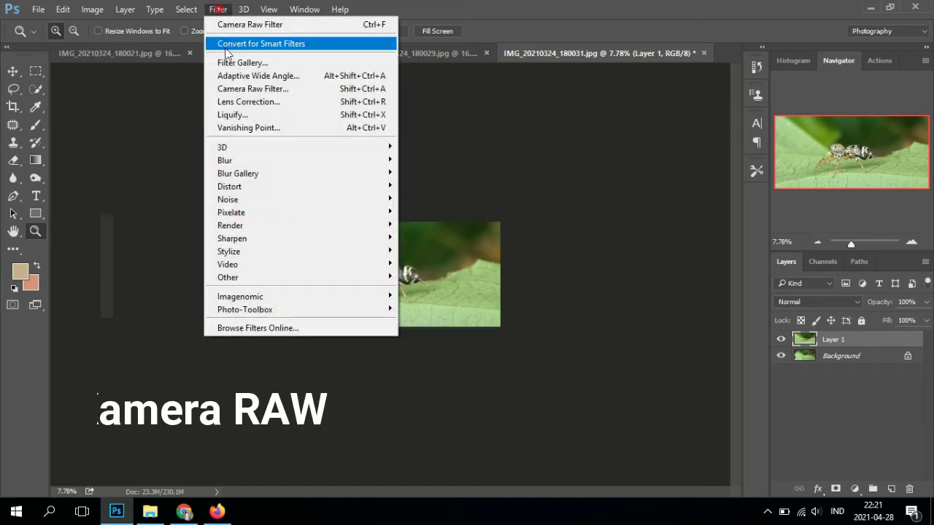
click(248, 88)
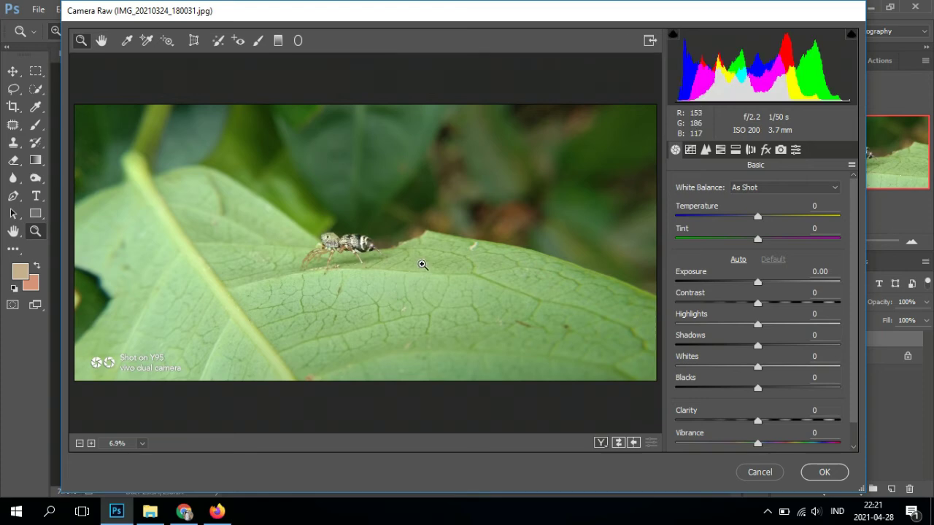
drag(355, 250, 419, 321)
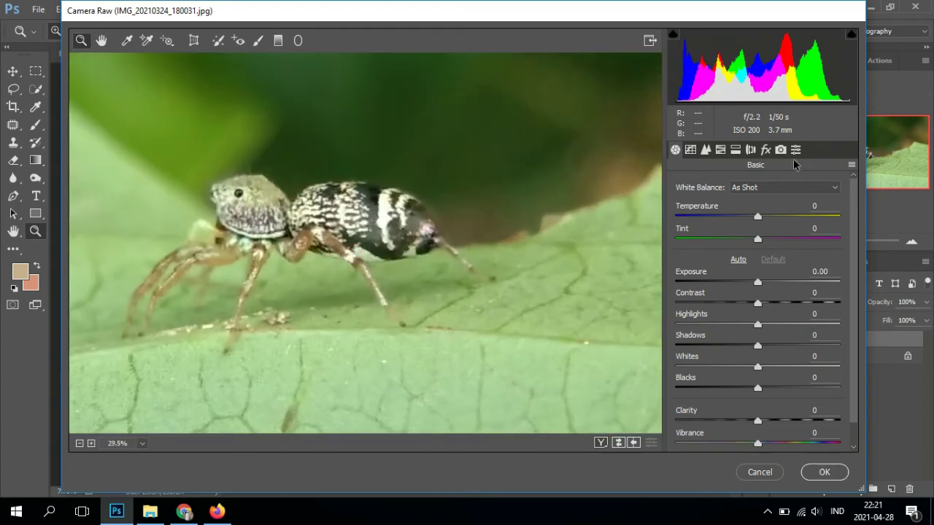
click(795, 150)
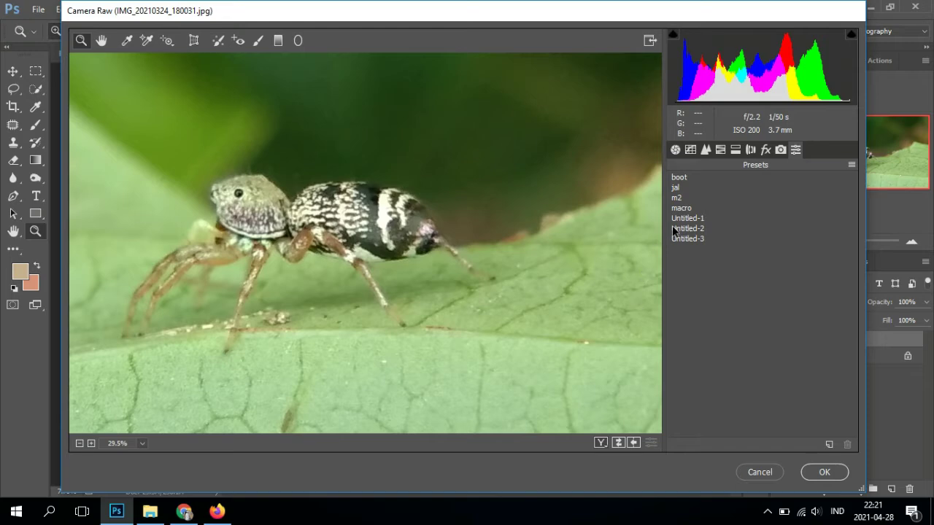
click(674, 190)
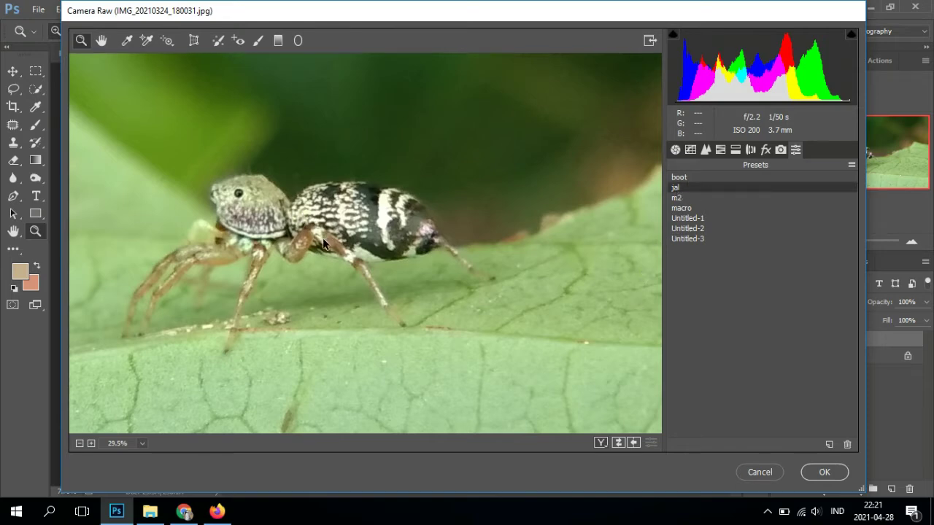
alt+click(343, 315)
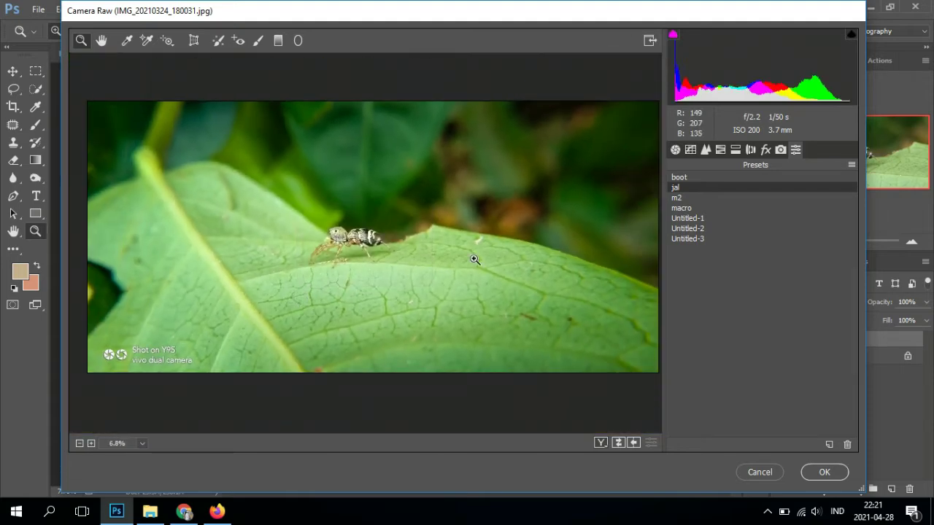
In Camera Raw Basic, set Shadows to +28, Blacks to -23 and Clarity to 10.
click(675, 150)
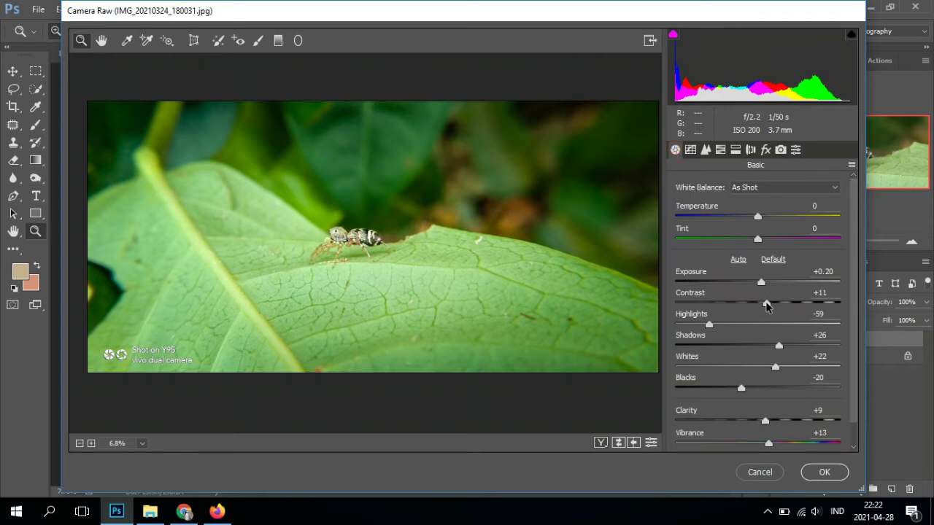
drag(781, 345, 784, 345)
drag(741, 389, 738, 389)
scroll(781, 416, down, 1)
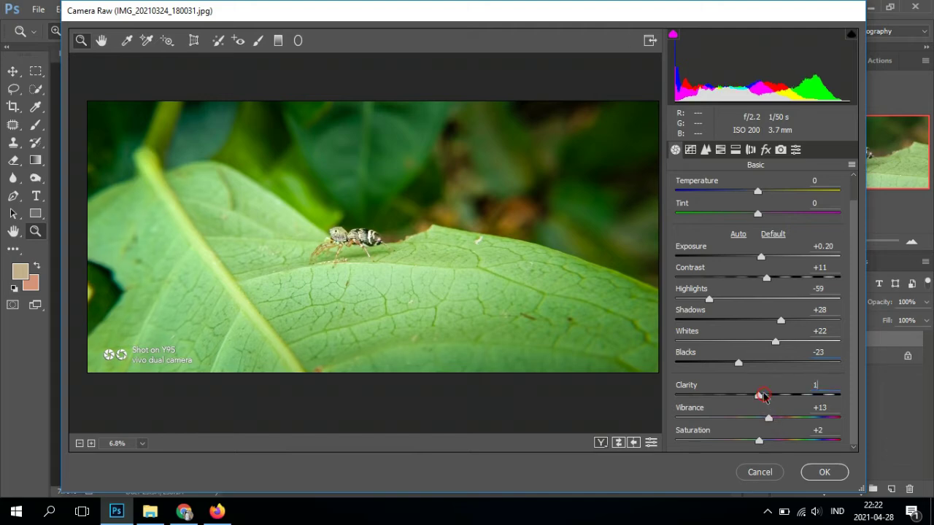
text(10)
click(689, 149)
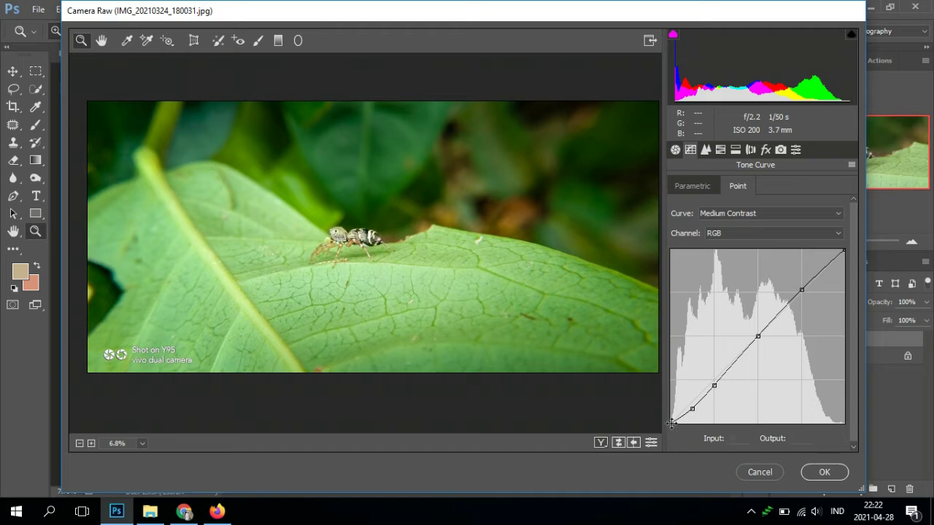
Lift the tone curve's black point, set sharpening Masking to 25 and raise Color noise reduction to 9.
drag(671, 423, 665, 422)
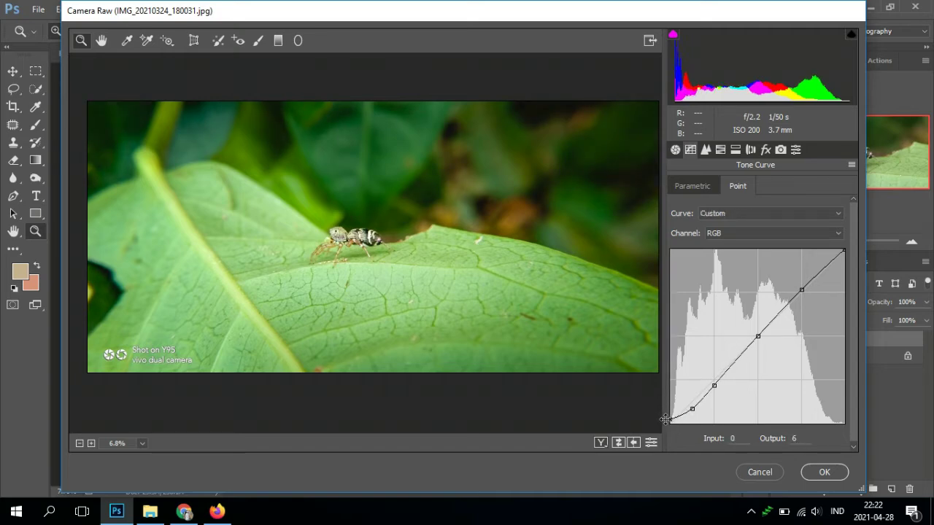
click(706, 151)
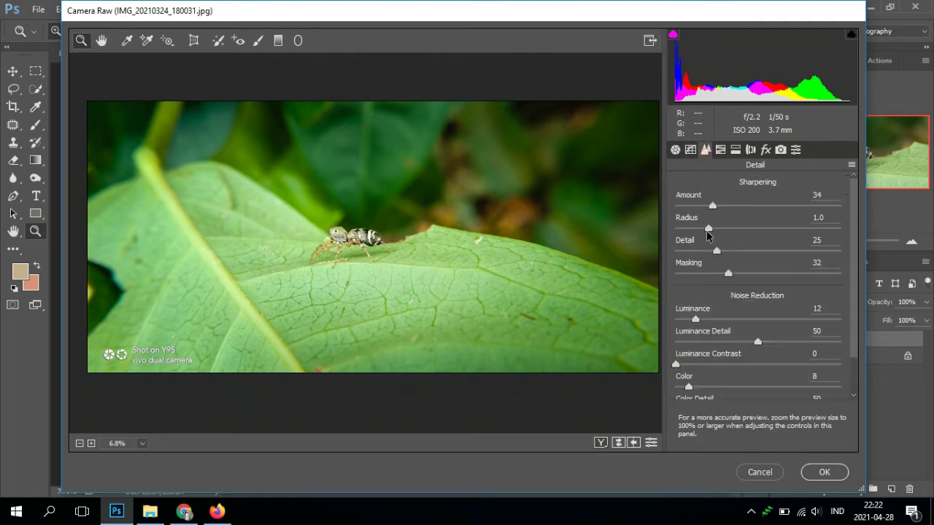
drag(728, 275, 717, 280)
drag(689, 387, 693, 387)
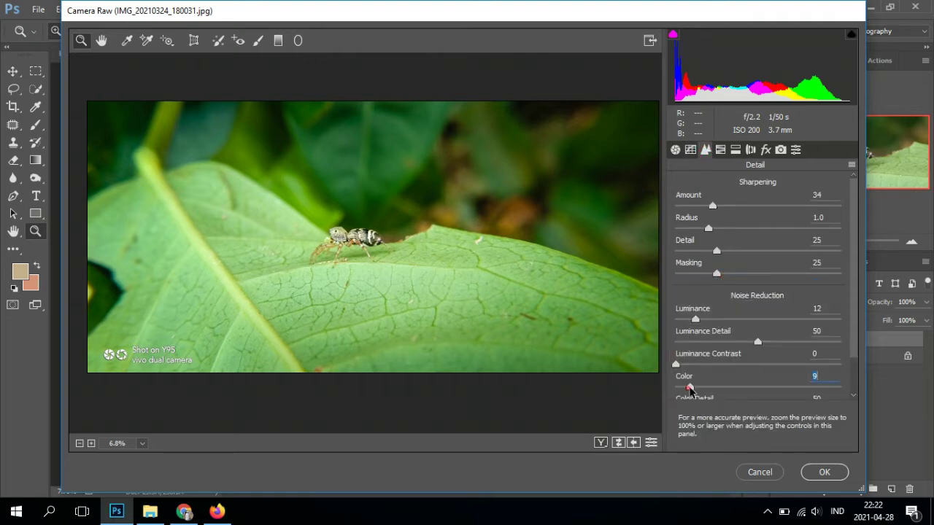
Cut green saturation to -43 and slightly raise orange, red and magenta/purple saturation.
click(719, 150)
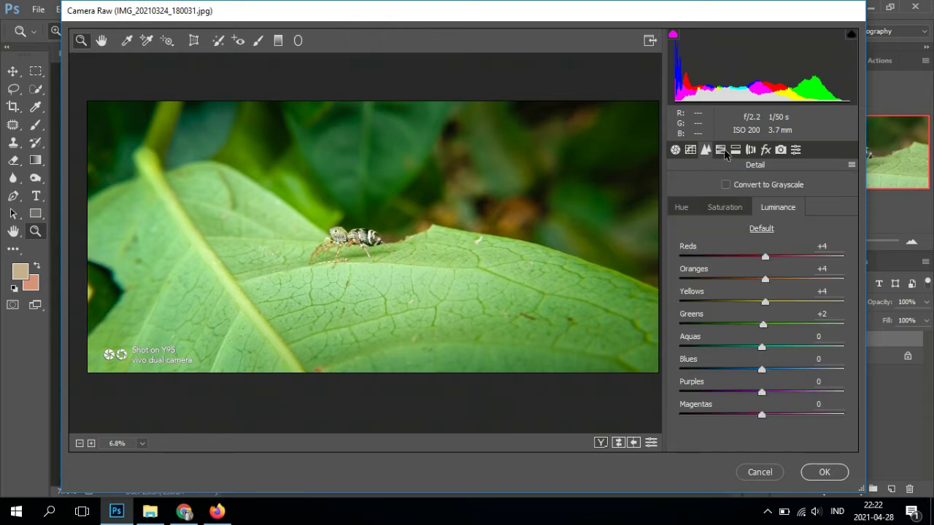
click(717, 212)
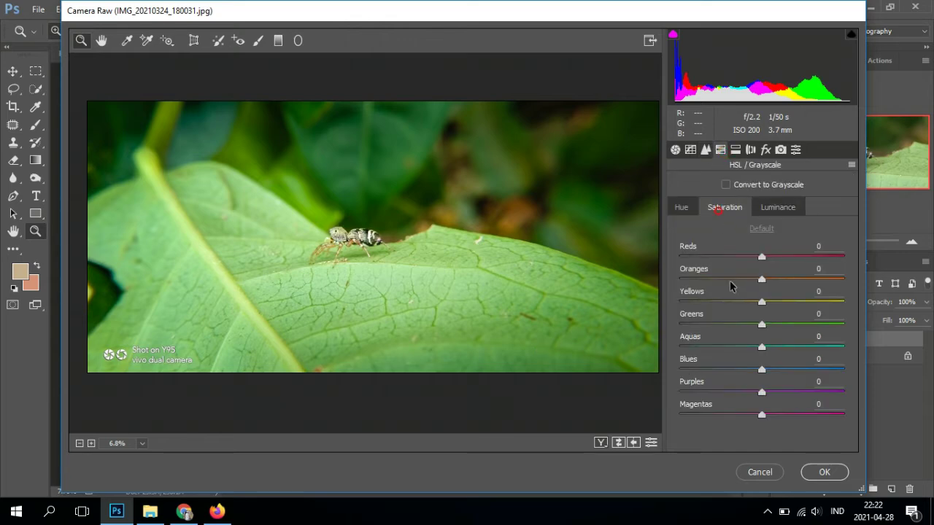
click(714, 324)
drag(715, 324, 764, 304)
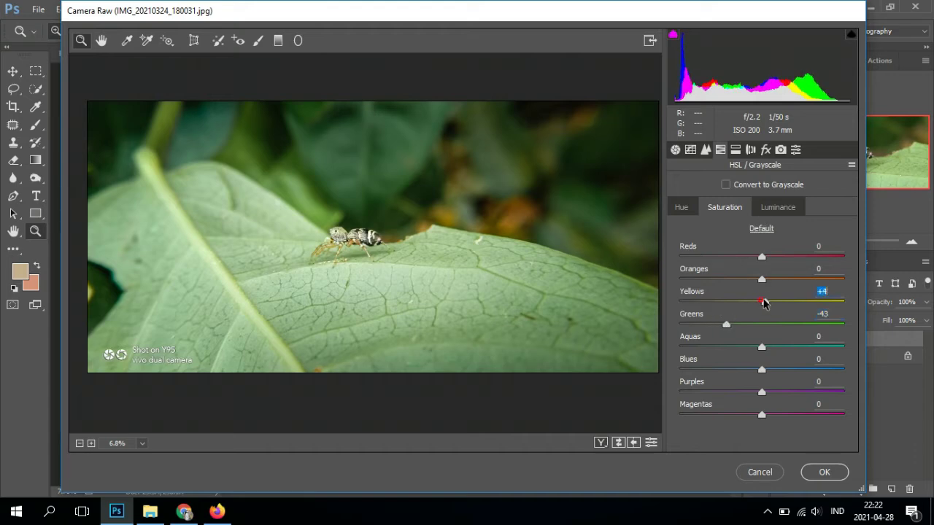
click(765, 280)
click(766, 256)
drag(763, 415, 757, 349)
Set HSL luminance to Oranges +4, Yellows +12, Greens -28 and Magentas +14.
click(780, 206)
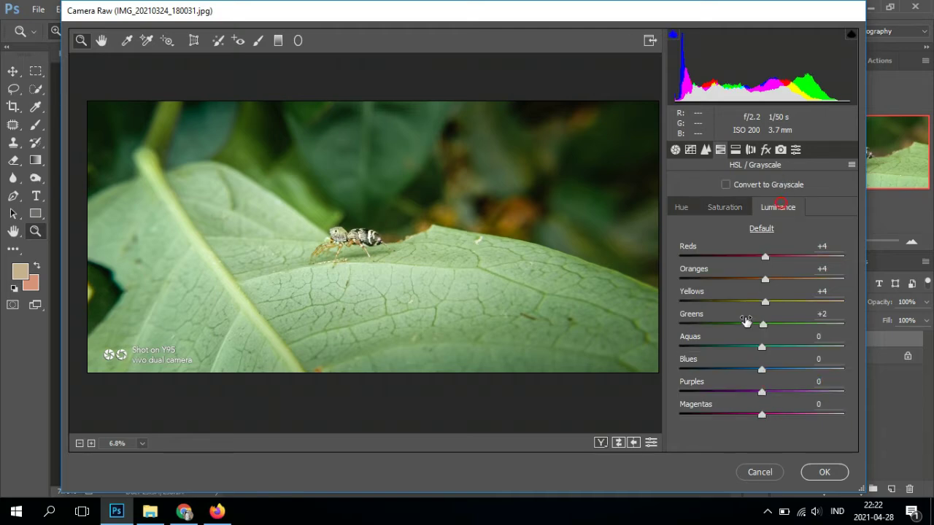
drag(356, 246, 401, 315)
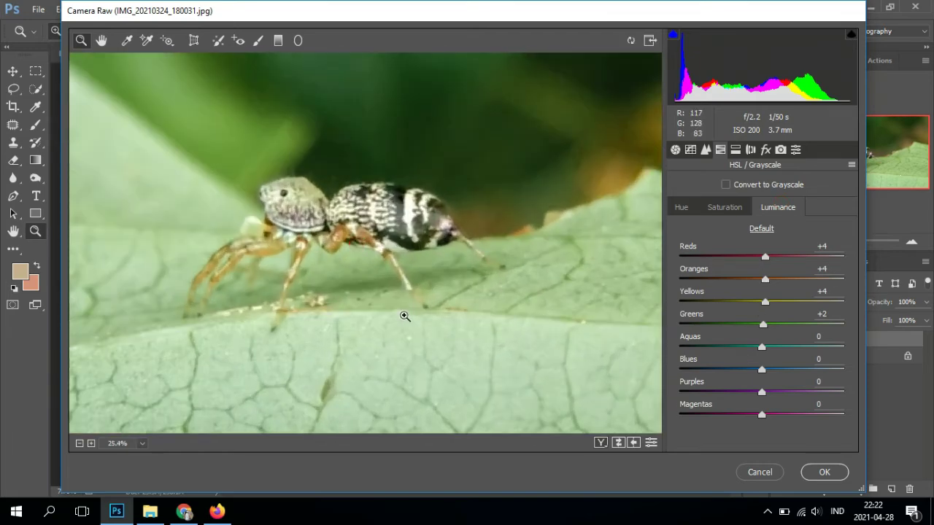
click(765, 280)
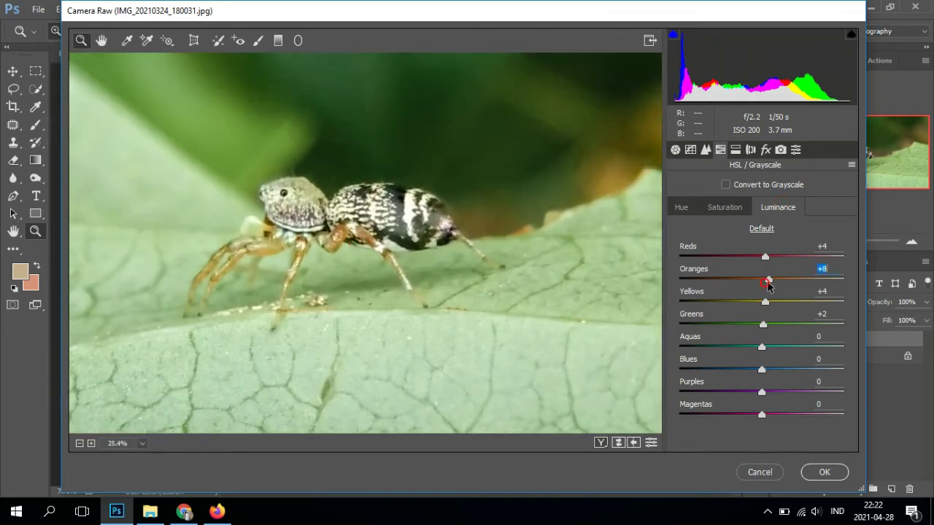
mouse_move(764, 301)
mouse_down()
mouse_move(789, 307)
mouse_move(745, 306)
mouse_move(771, 312)
mouse_up()
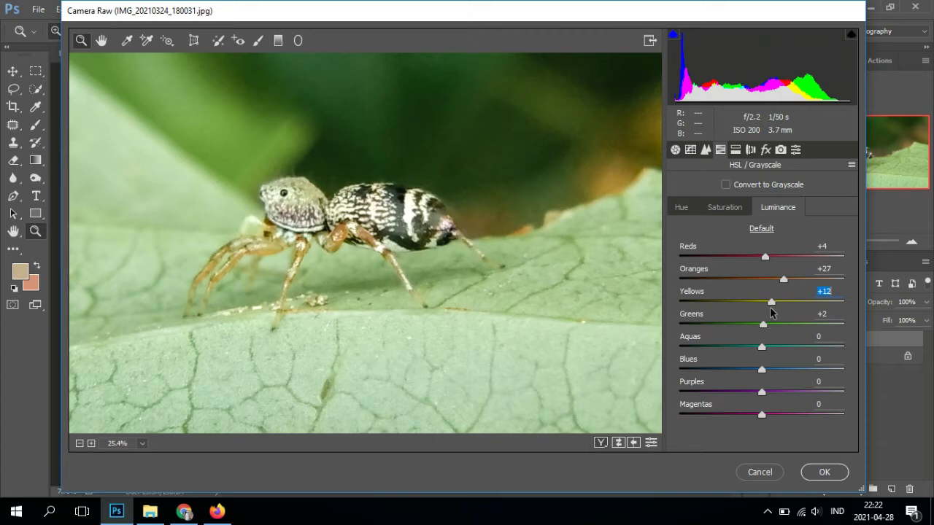
mouse_move(764, 256)
mouse_down()
mouse_move(719, 256)
mouse_move(823, 257)
mouse_move(737, 255)
mouse_move(761, 261)
mouse_move(769, 284)
mouse_move(715, 284)
mouse_move(762, 294)
mouse_up()
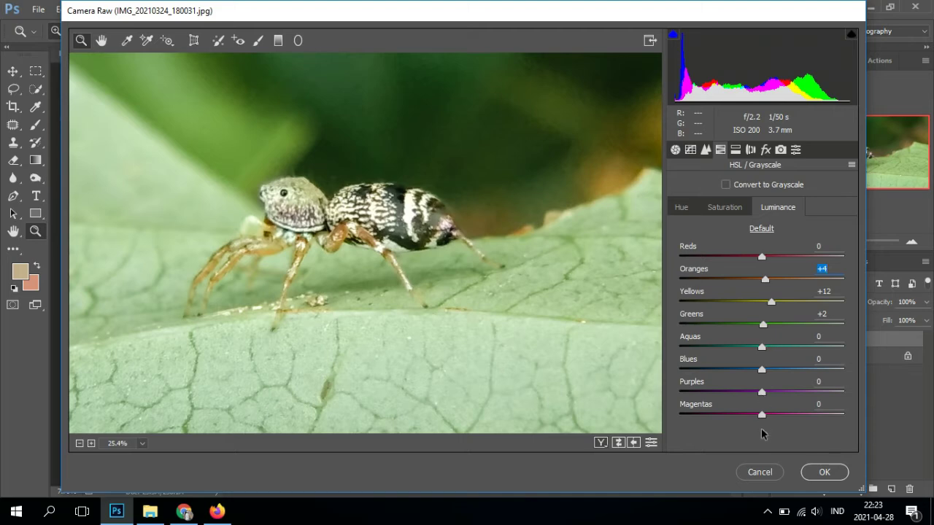
mouse_move(766, 417)
mouse_down()
mouse_move(750, 413)
mouse_move(778, 417)
mouse_up()
drag(763, 324, 739, 327)
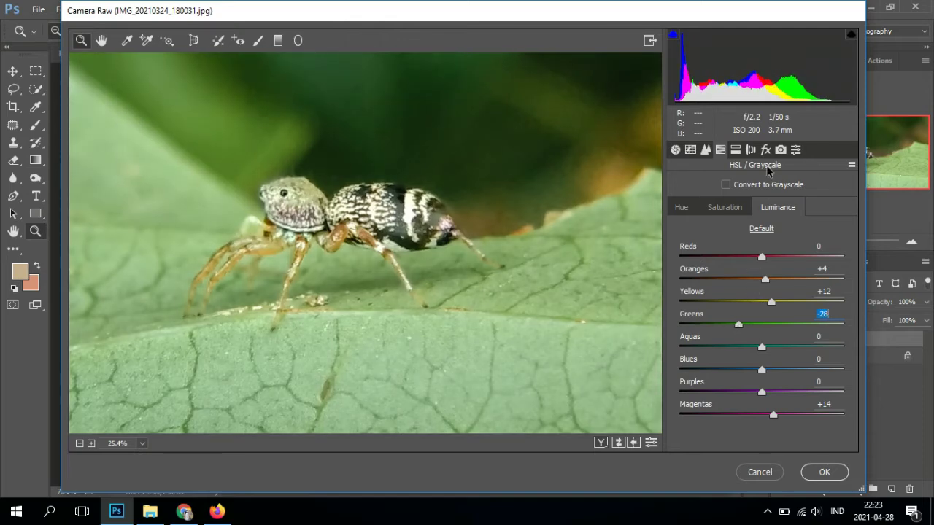
Add a lens-correction vignette with Amount -3.
click(735, 150)
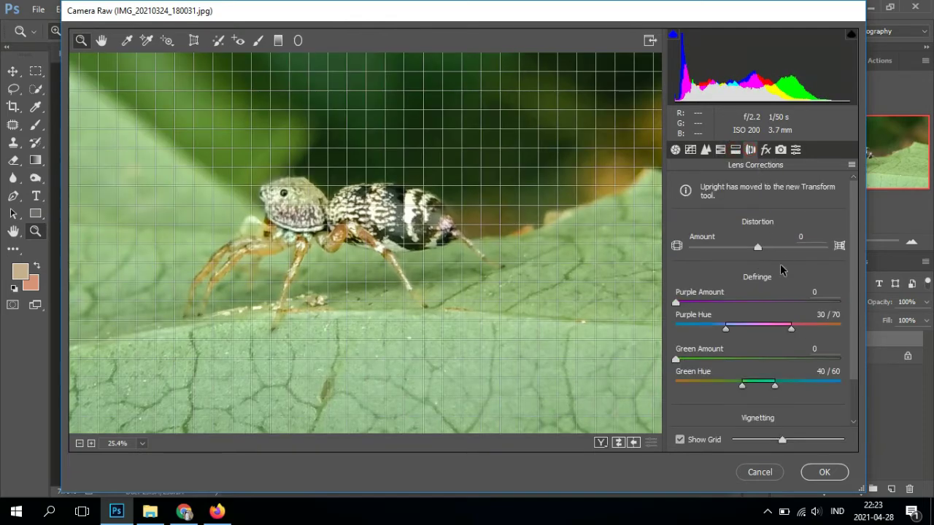
scroll(757, 367, down, 3)
drag(757, 396, 755, 394)
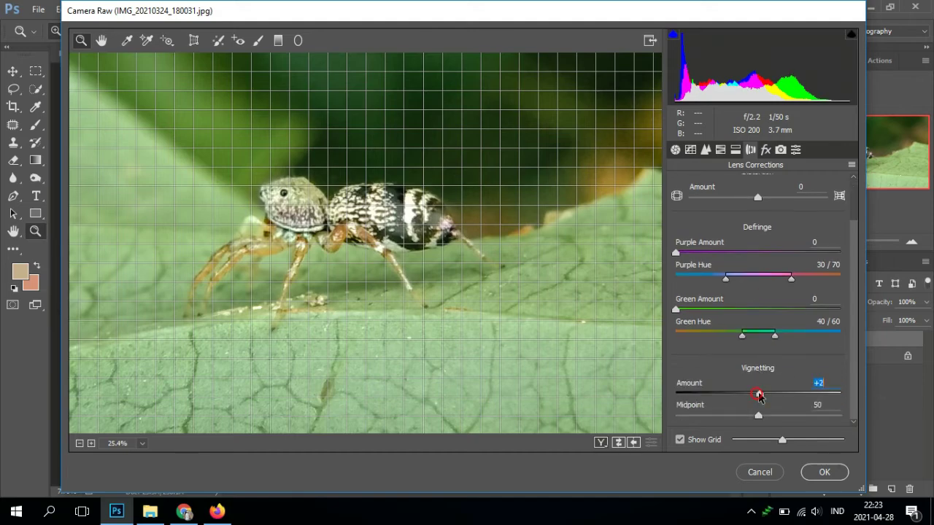
drag(464, 329, 438, 329)
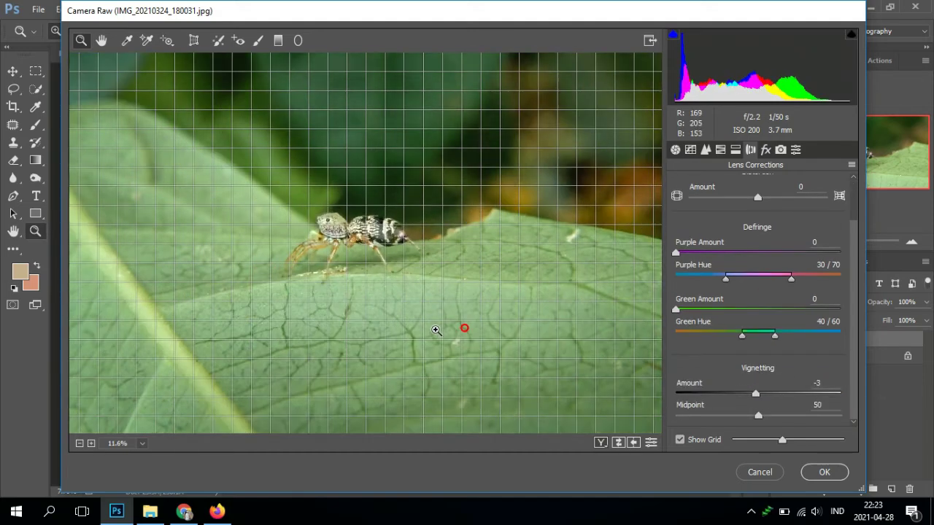
drag(757, 395, 756, 395)
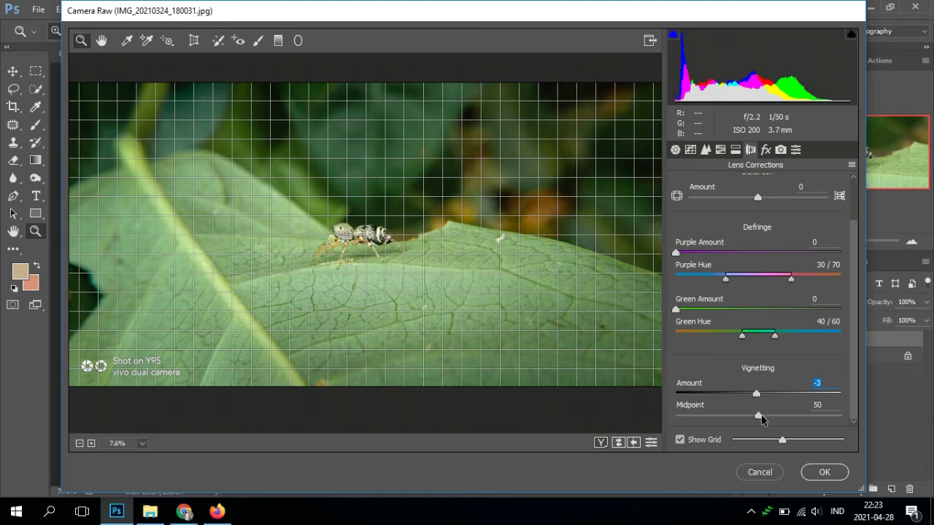
Set calibration Green Primary Hue to 15 and Blue Primary Saturation to +17, then apply Camera Raw.
click(765, 149)
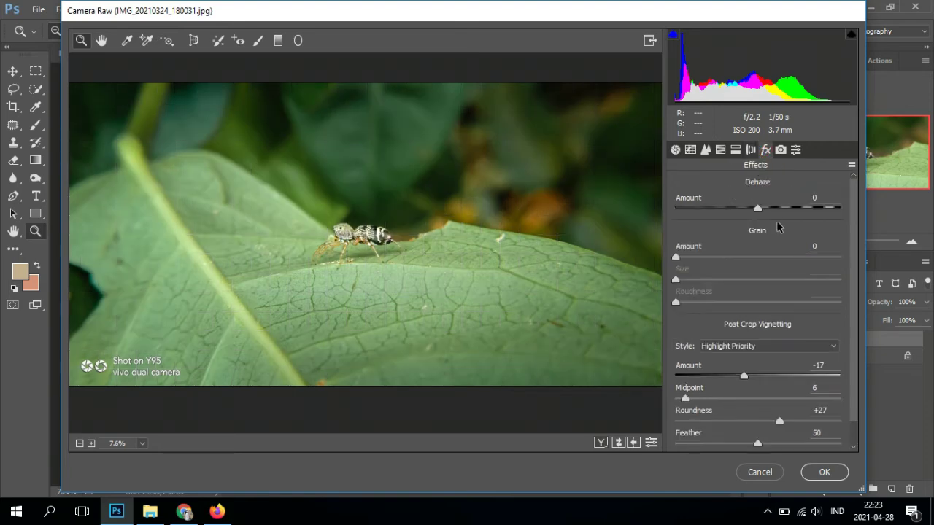
click(781, 149)
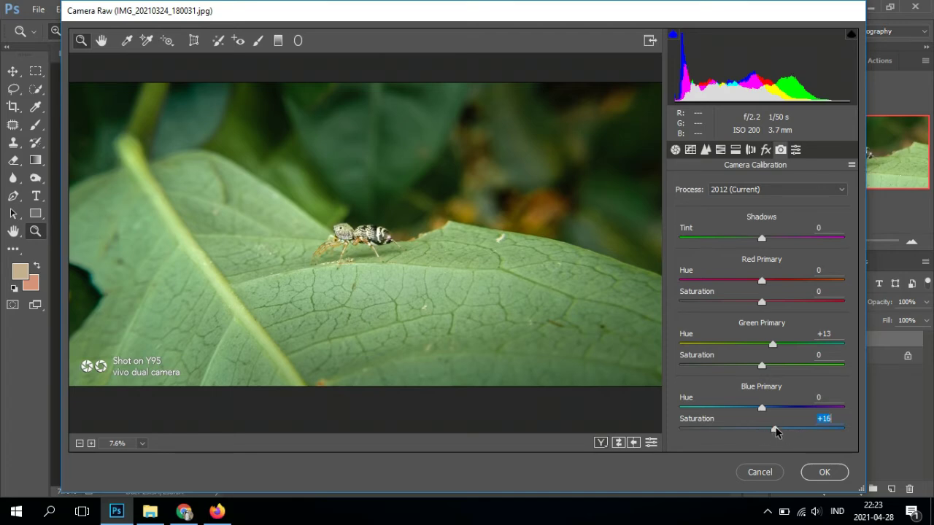
mouse_move(775, 432)
mouse_down()
mouse_move(764, 432)
mouse_move(776, 434)
mouse_up()
click(773, 345)
text(1)
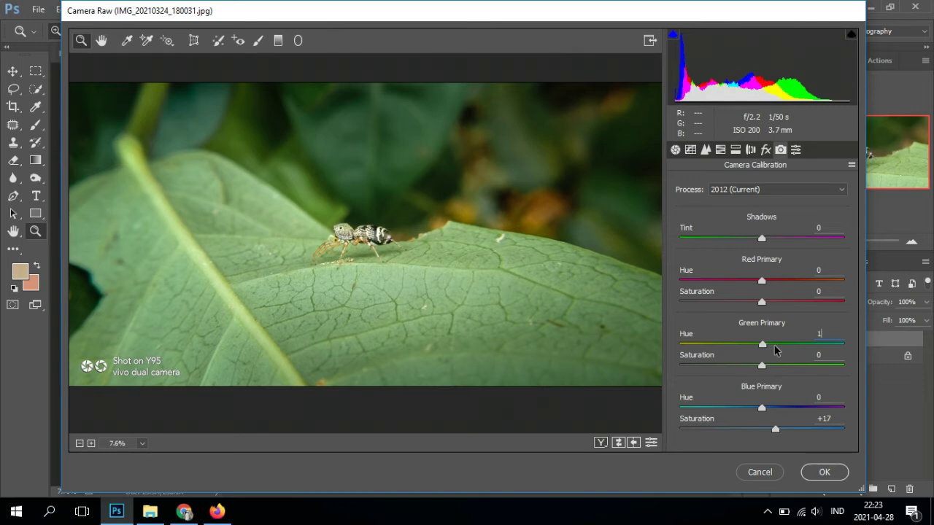
text(5)
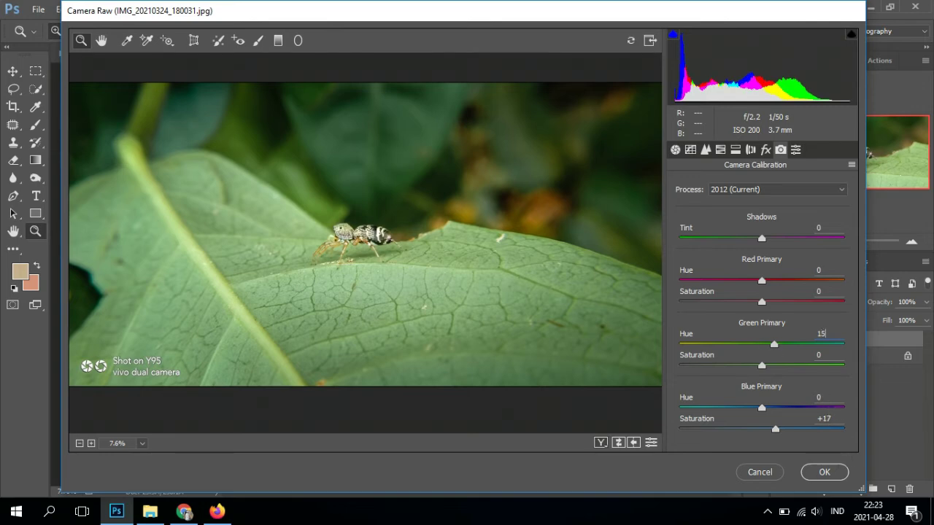
click(824, 472)
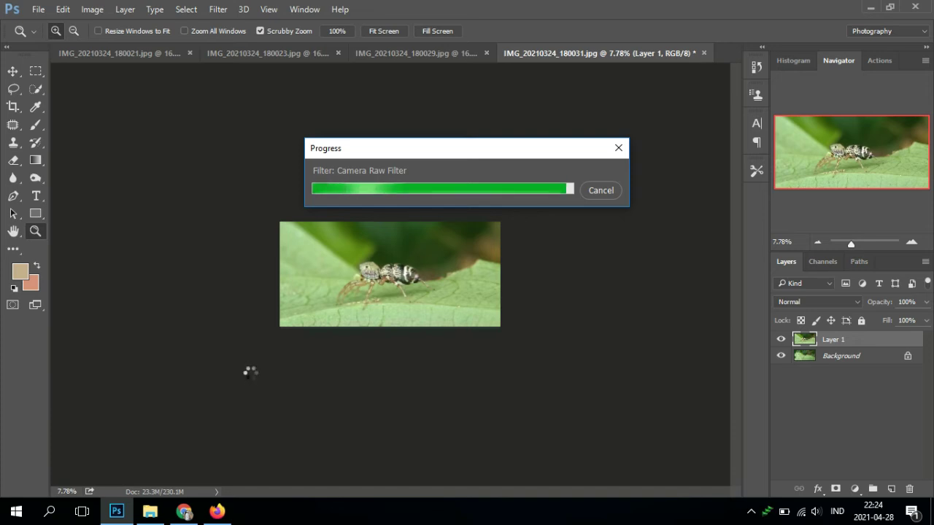
Apply Levels with input levels 18, 1.00 and 223.
key(ctrl+l)
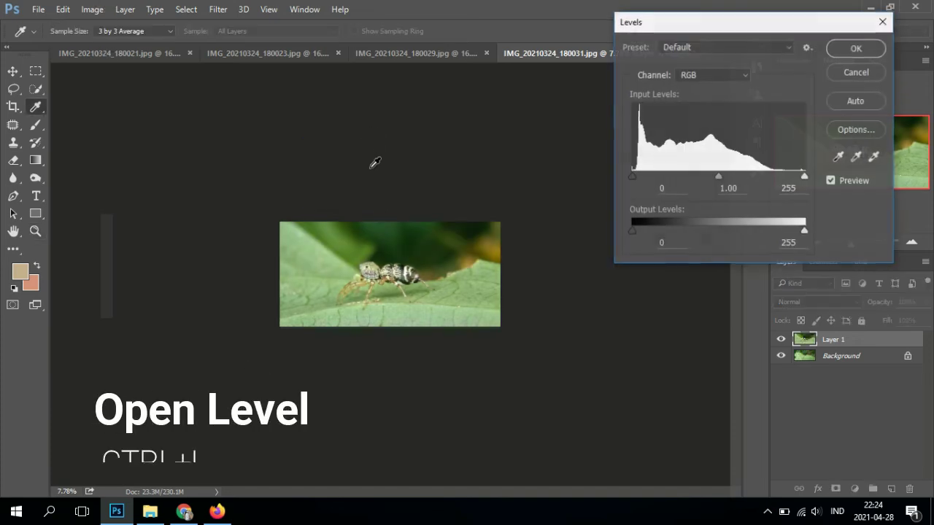
drag(631, 175, 639, 175)
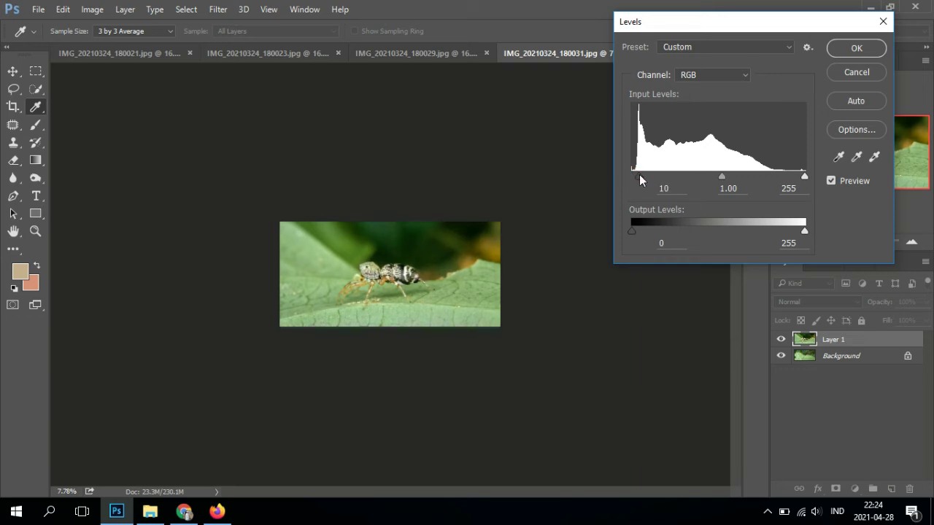
drag(639, 175, 640, 176)
mouse_move(804, 176)
mouse_down()
mouse_move(772, 173)
mouse_move(779, 169)
mouse_up()
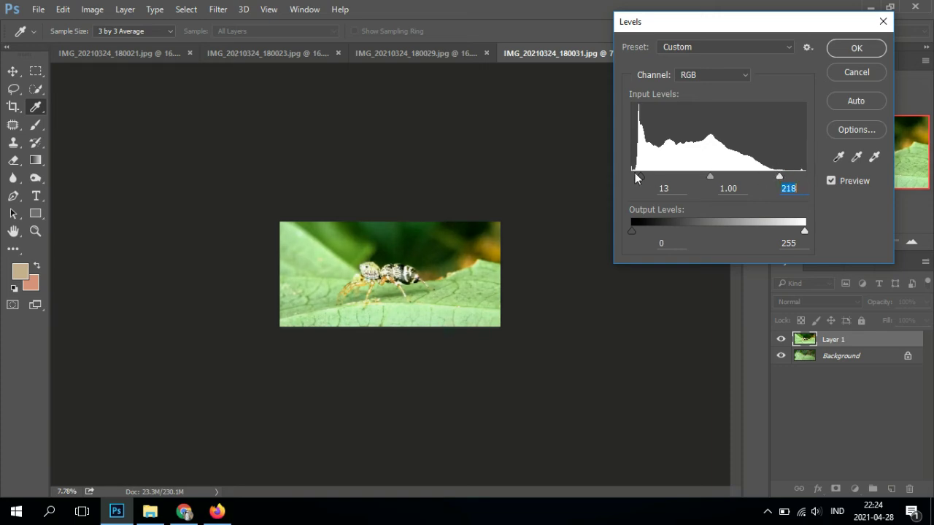
drag(635, 172, 644, 175)
drag(779, 175, 785, 178)
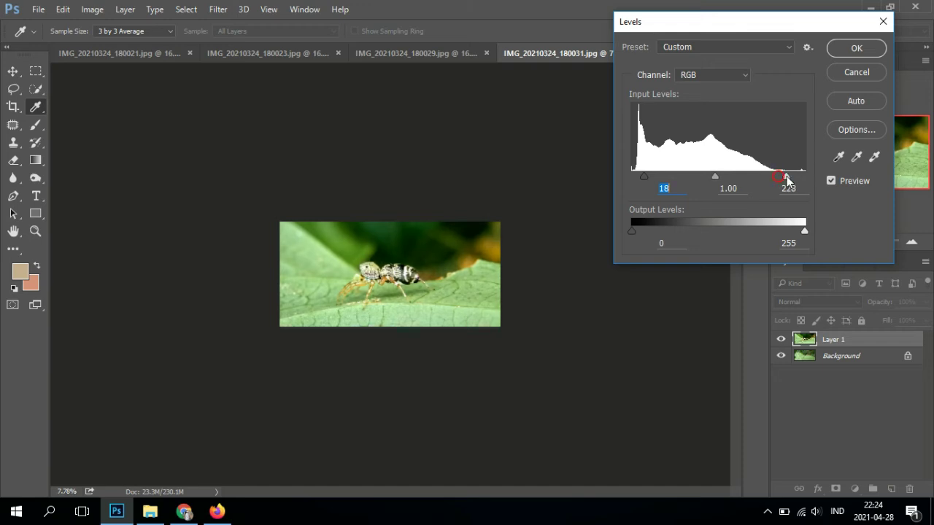
click(854, 49)
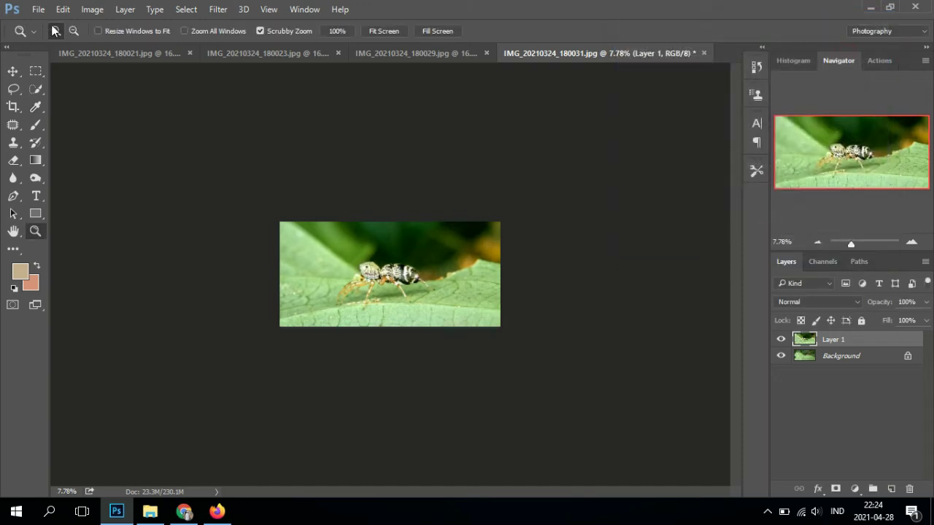
Resize the image to 18 inches wide at 300 pixels/inch (5400 × 2564 px).
click(92, 8)
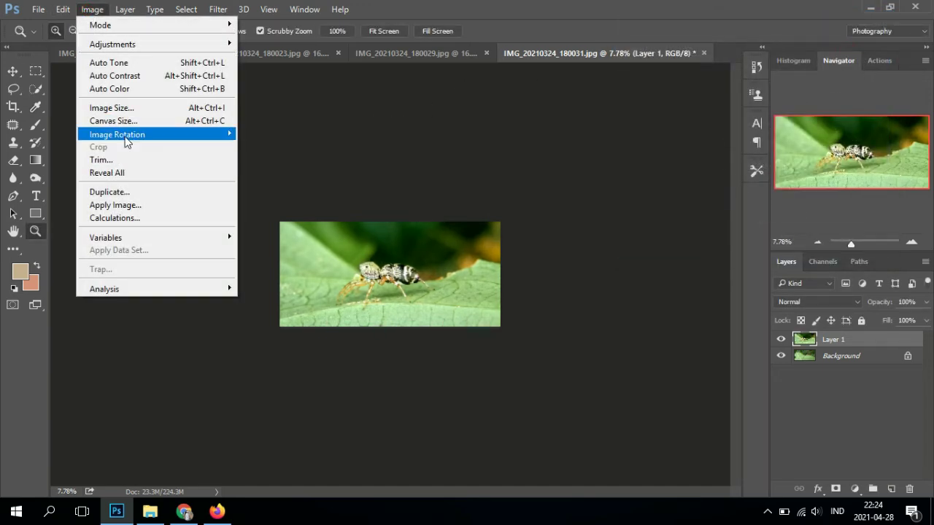
click(133, 110)
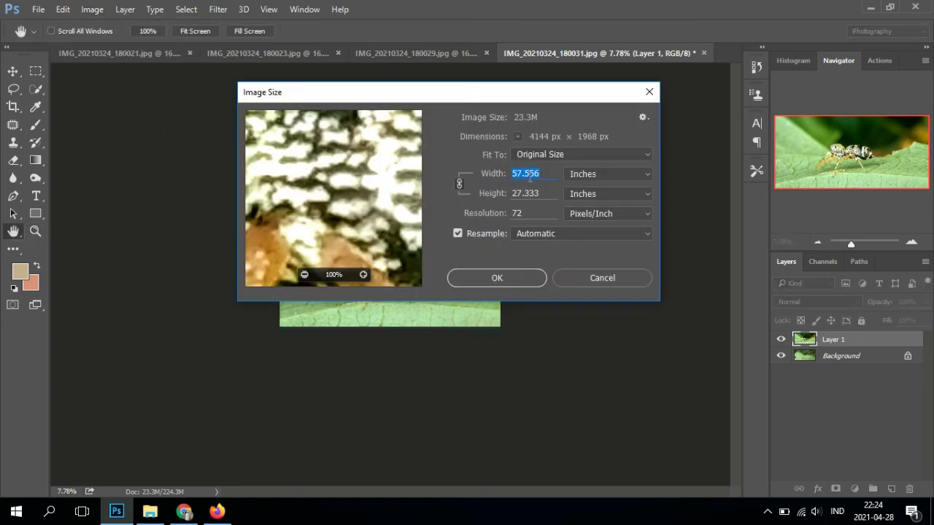
text(1)
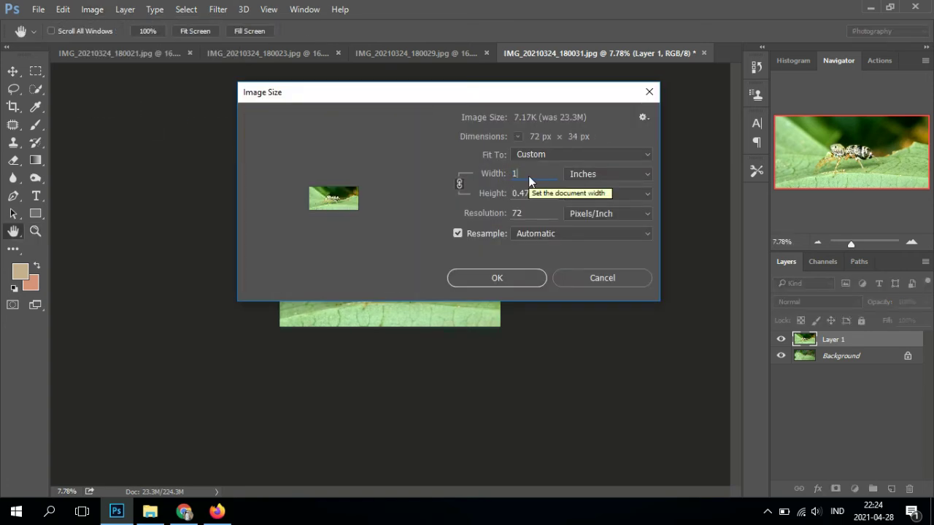
text(8)
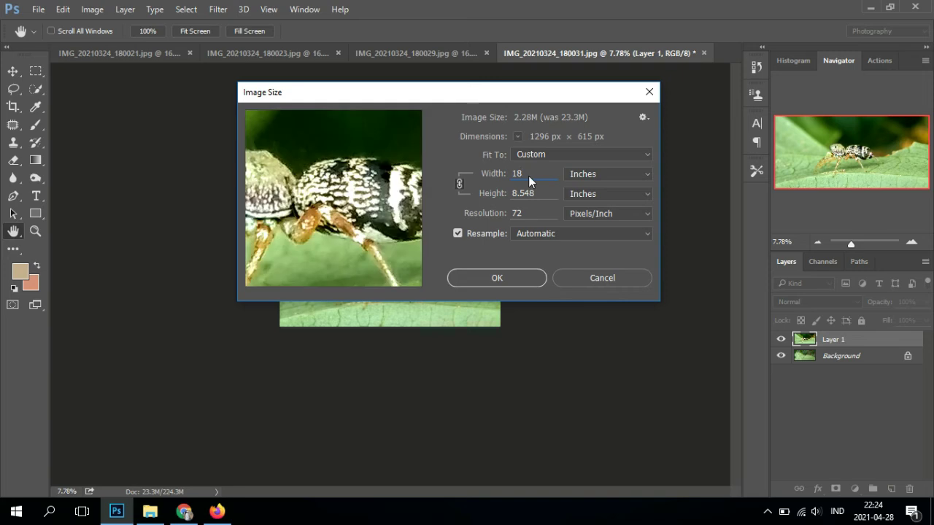
double_click(520, 212)
text(4)
key(BackSpace)
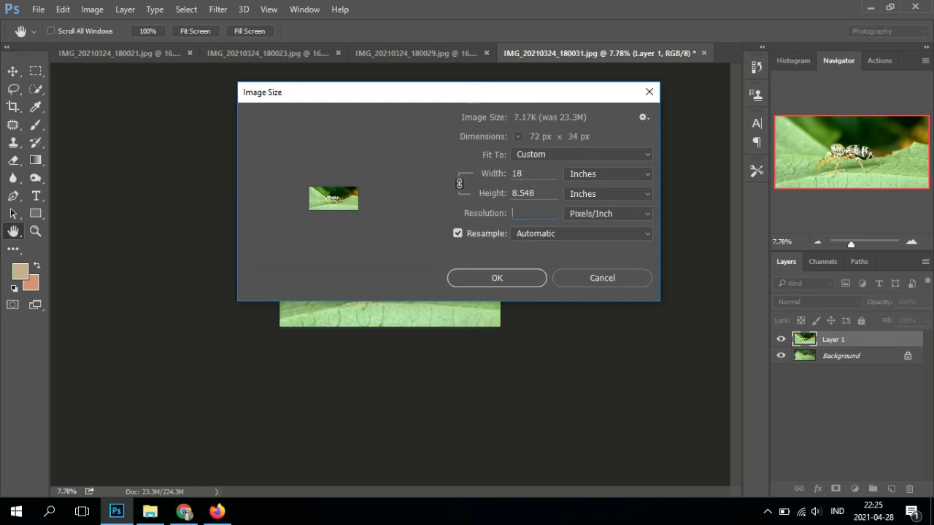
text(300)
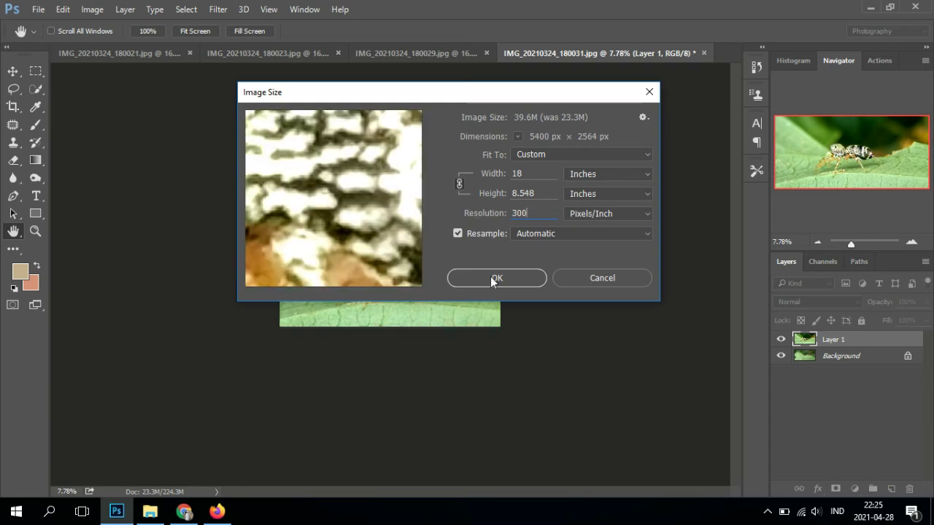
click(490, 276)
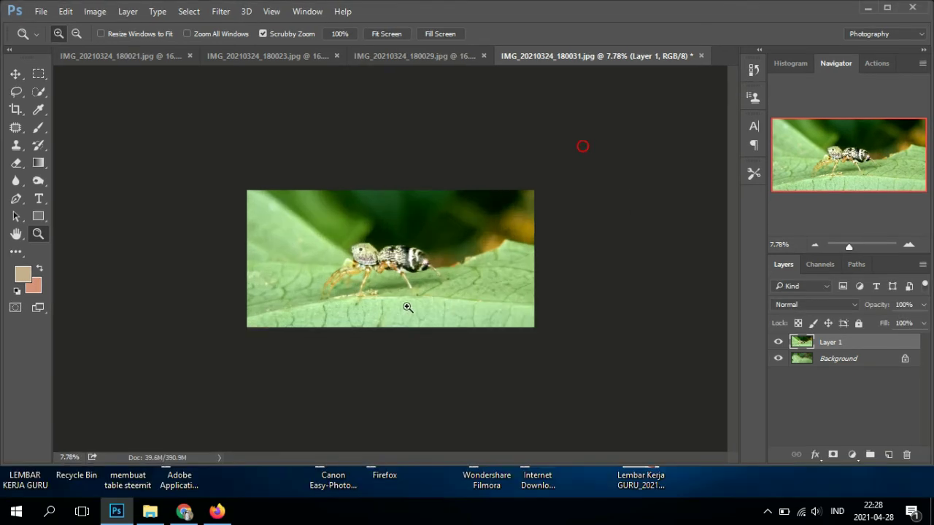
Apply a second Levels adjustment with input levels 20, 1.08 and 255.
click(380, 272)
drag(428, 331, 438, 343)
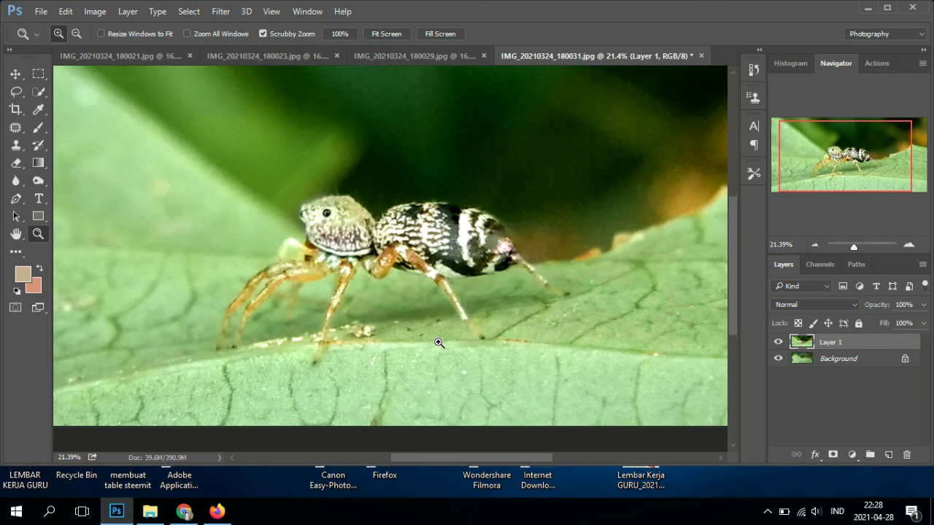
key(ctrl+l)
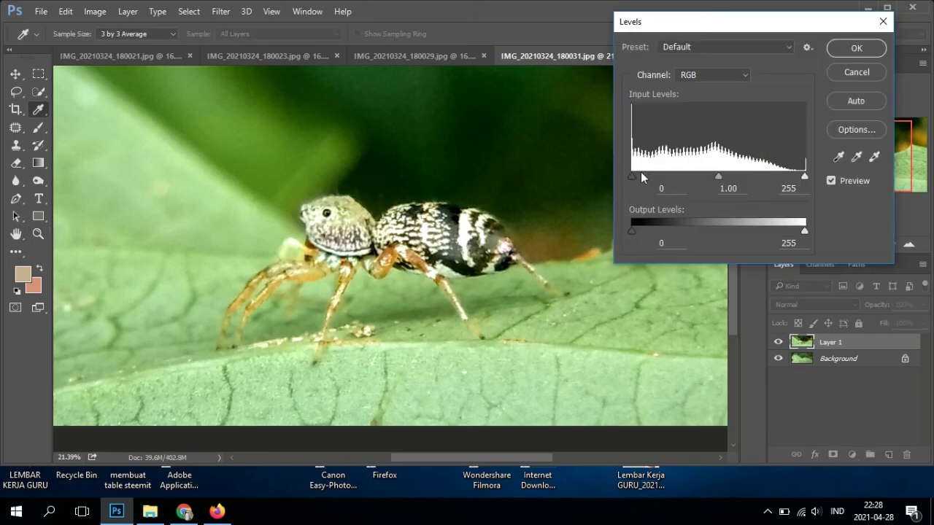
drag(632, 176, 649, 179)
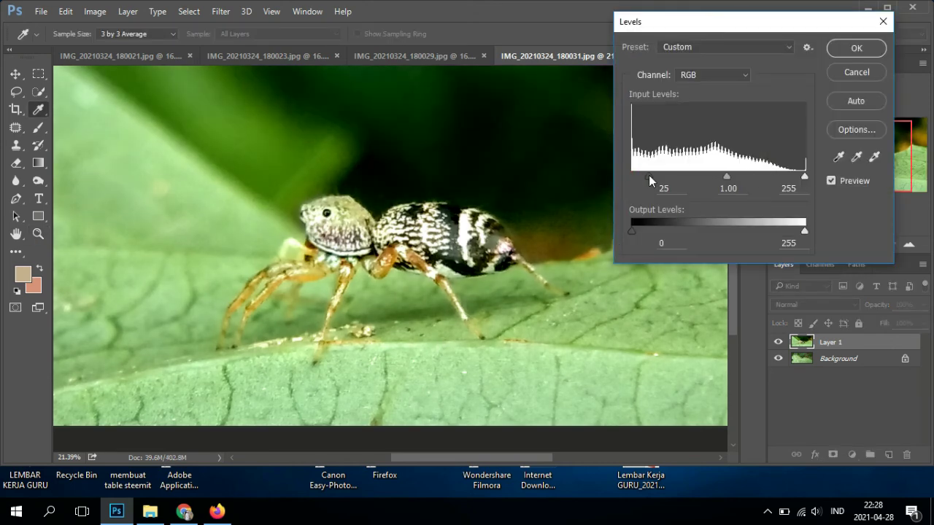
click(646, 177)
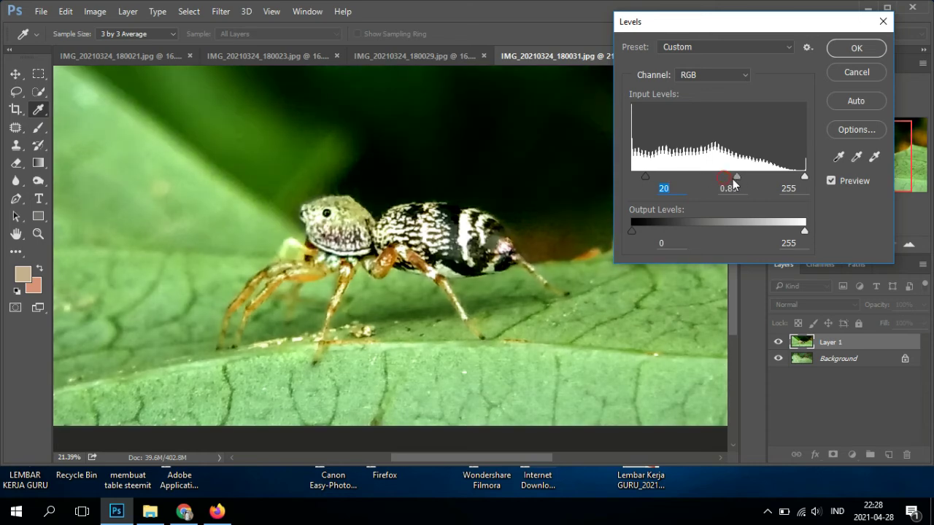
drag(727, 177, 721, 177)
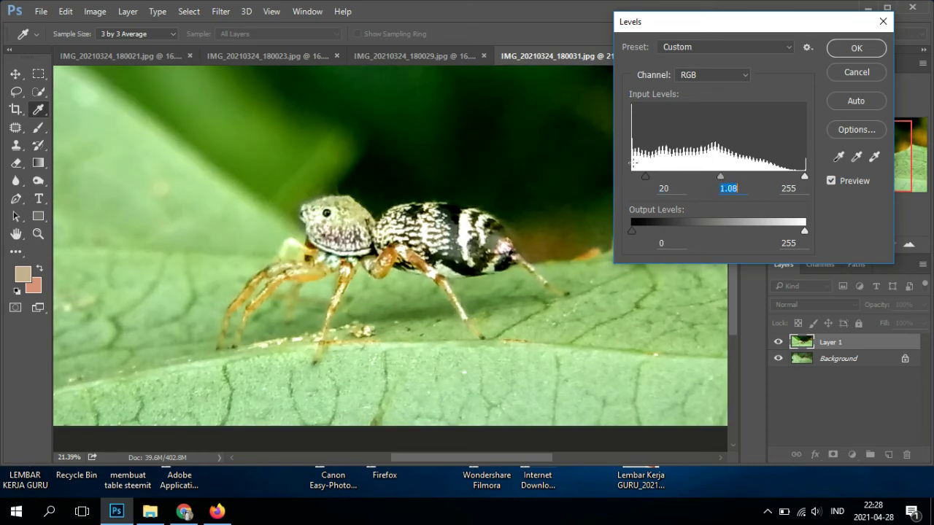
click(868, 47)
key(z)
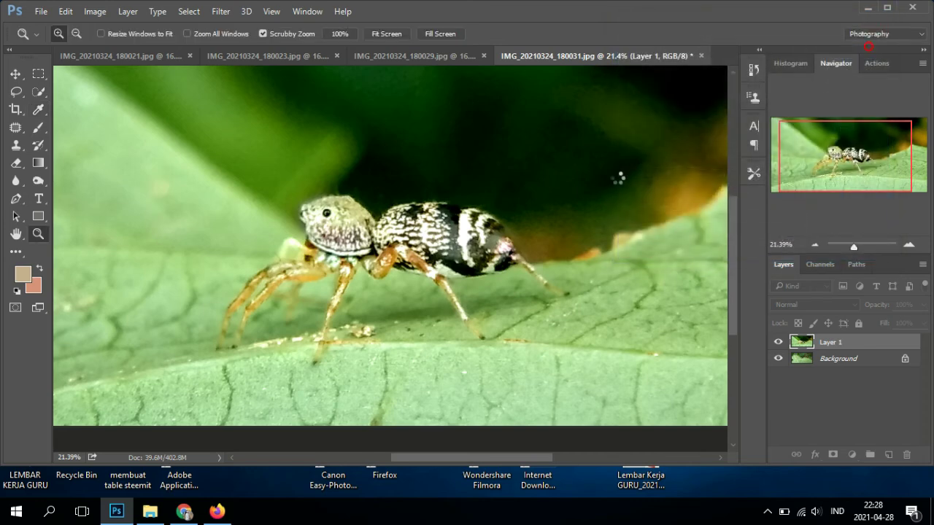
alt+click(558, 260)
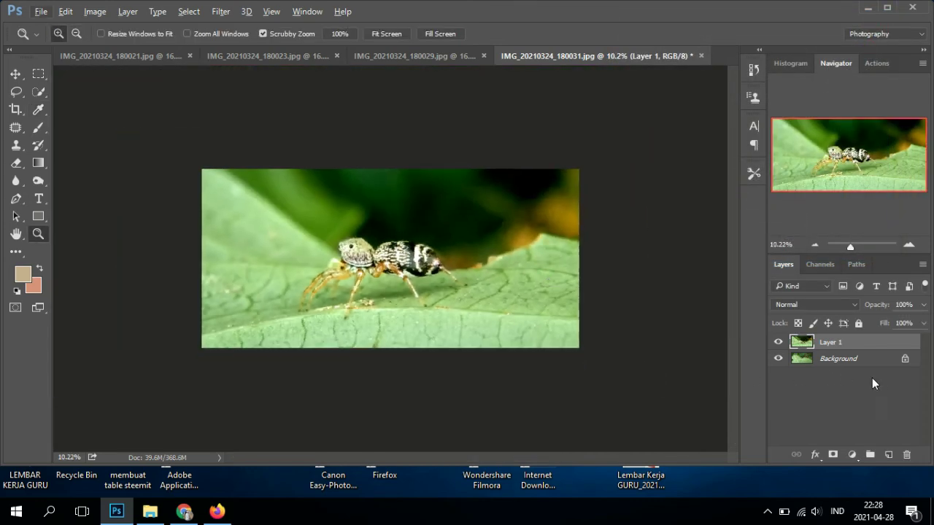
Merge Layer 1 down, then in Camera Raw set Highlights -23, Shadows -12 and Blacks -13.
key(ctrl+e)
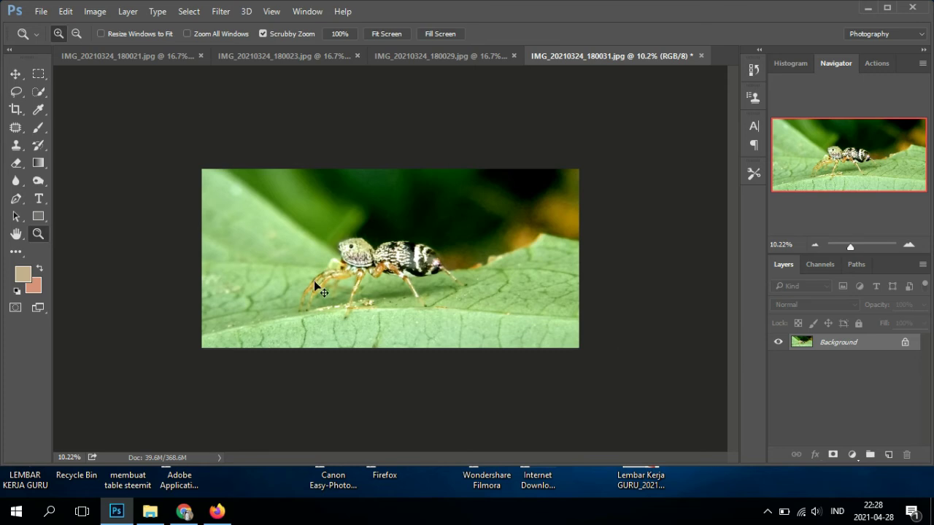
click(222, 14)
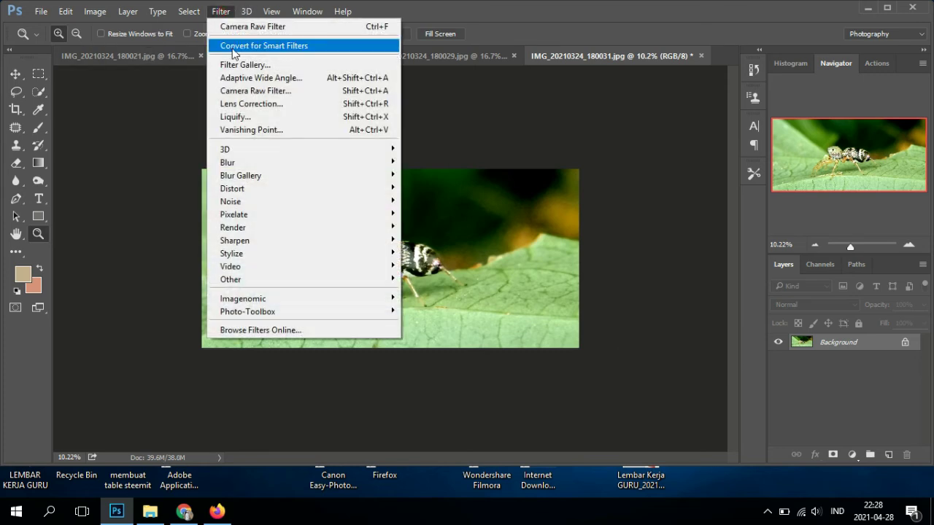
click(248, 91)
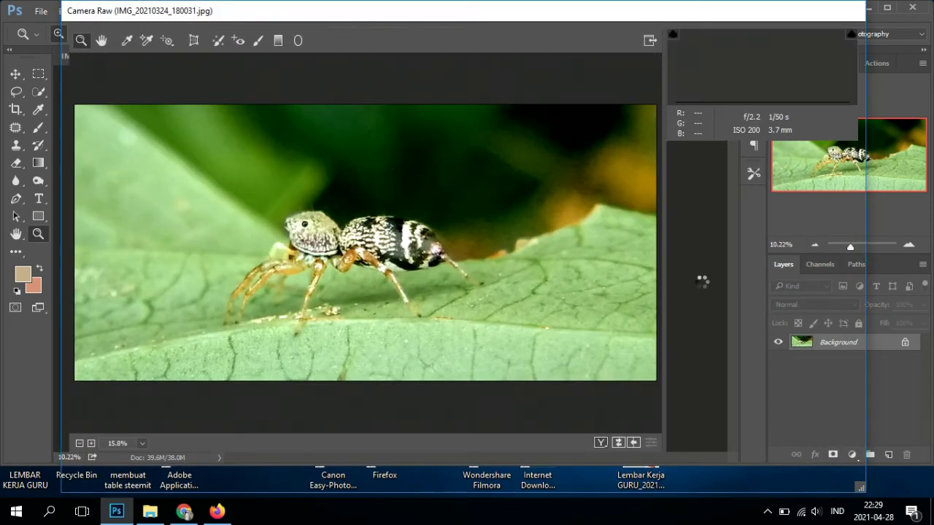
click(734, 325)
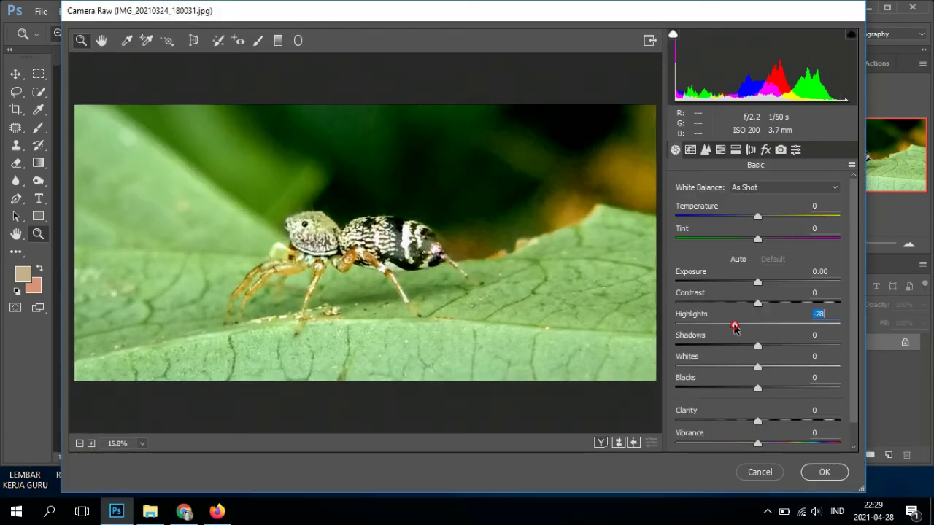
drag(734, 325, 748, 351)
click(745, 387)
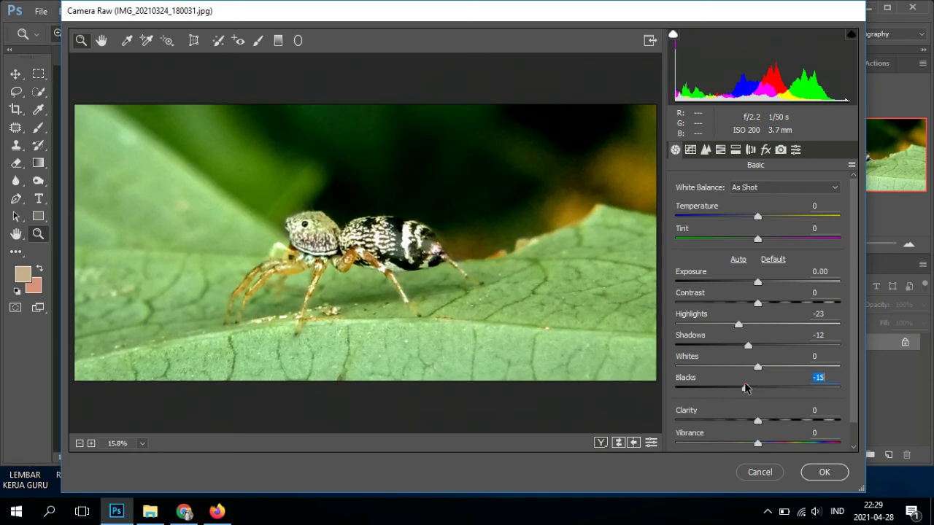
drag(745, 388, 748, 387)
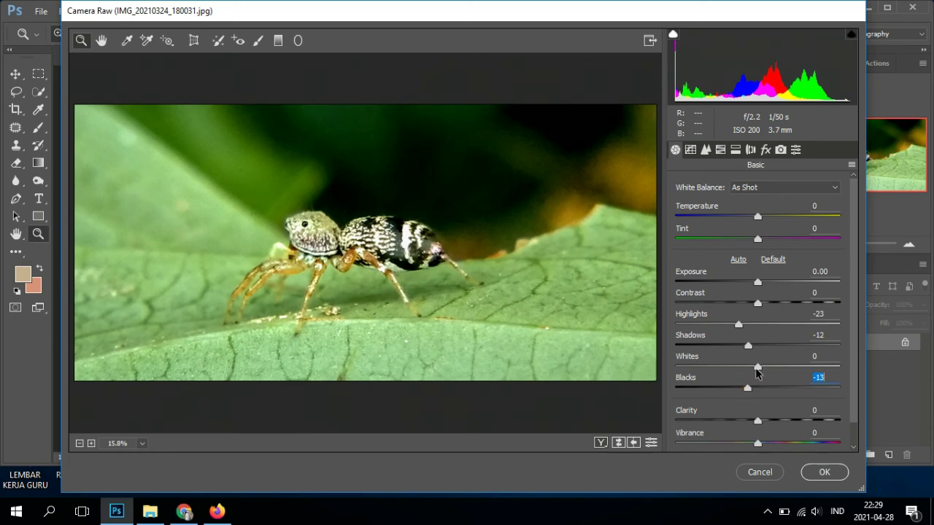
Set HSL Greens luminance to -8 and apply the second Camera Raw pass.
click(719, 151)
click(735, 325)
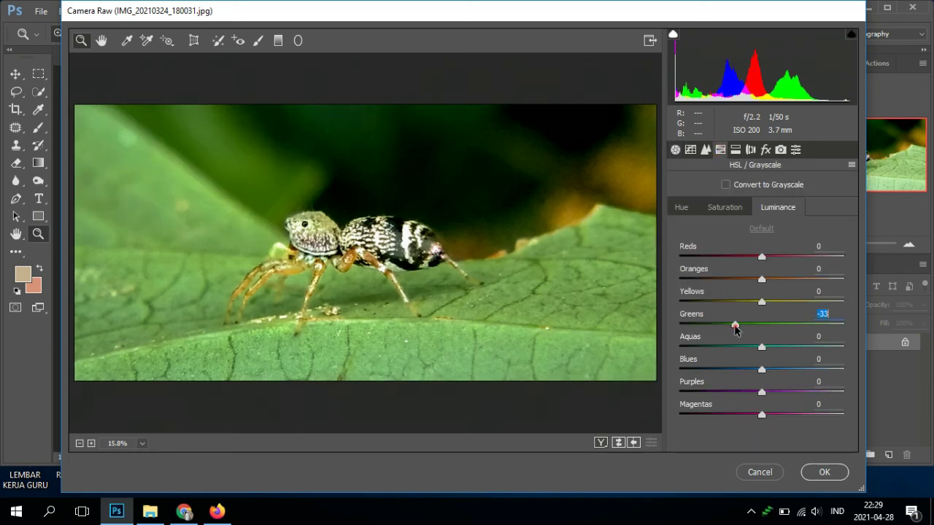
drag(734, 327, 754, 328)
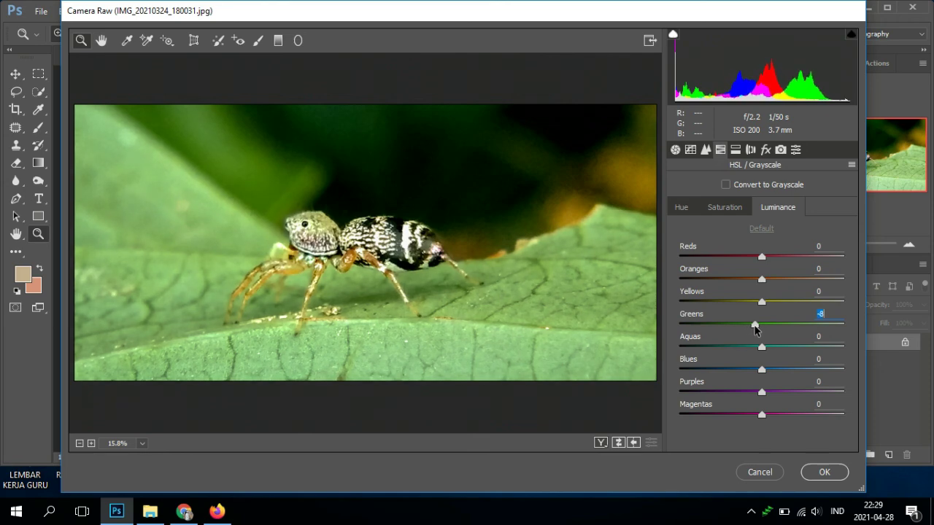
click(830, 475)
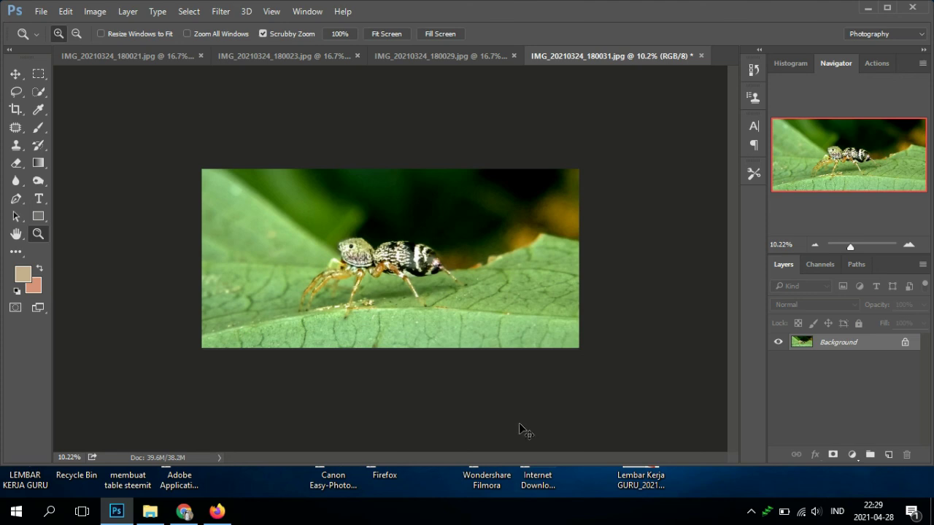
Save IMG_20210324_180031.jpg as a JPEG at quality 10 (Maximum).
key(ctrl+s)
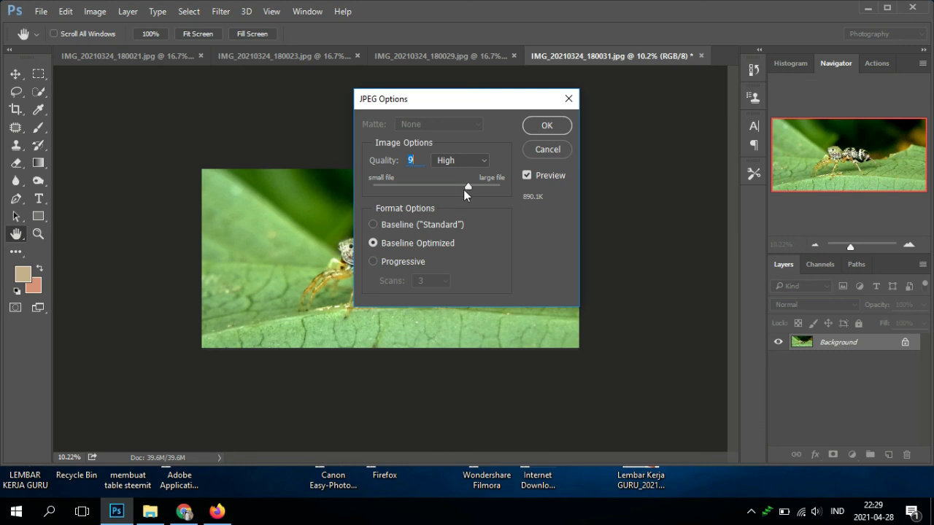
drag(468, 188, 486, 186)
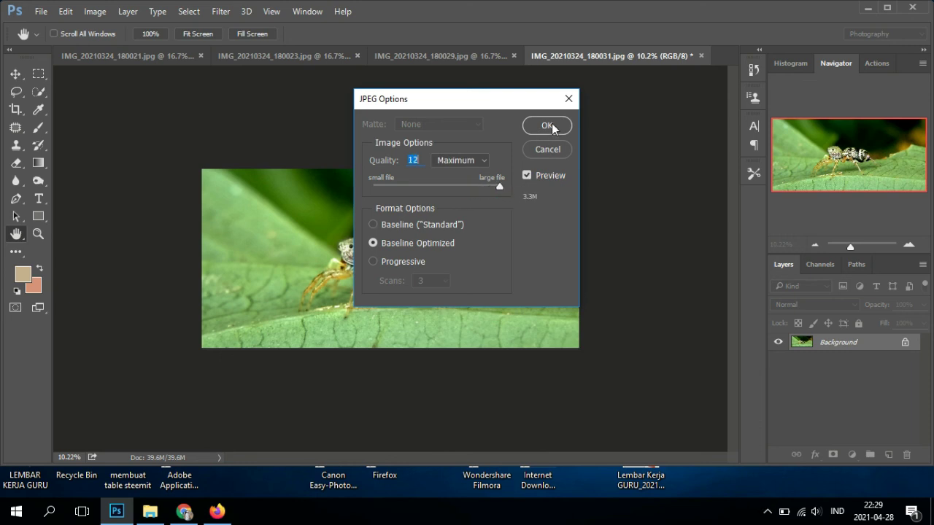
text(1)
text(0)
click(541, 128)
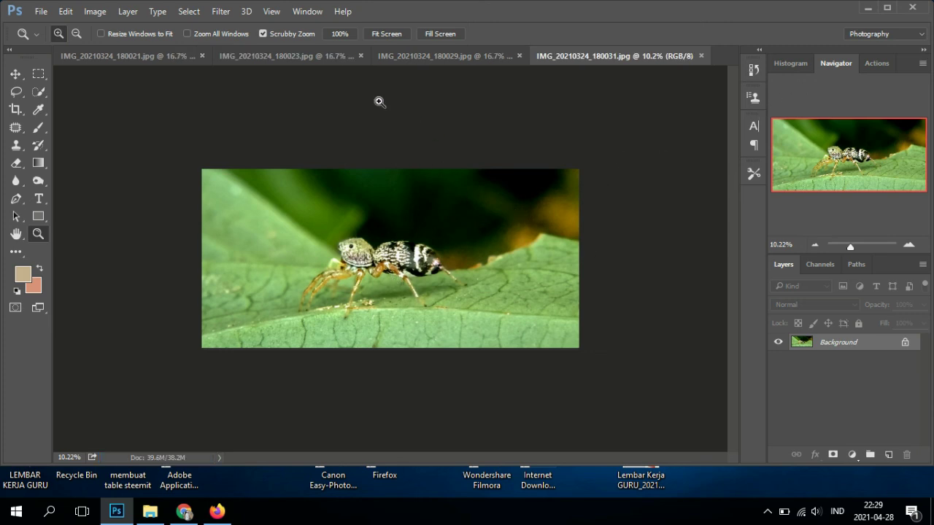
click(760, 51)
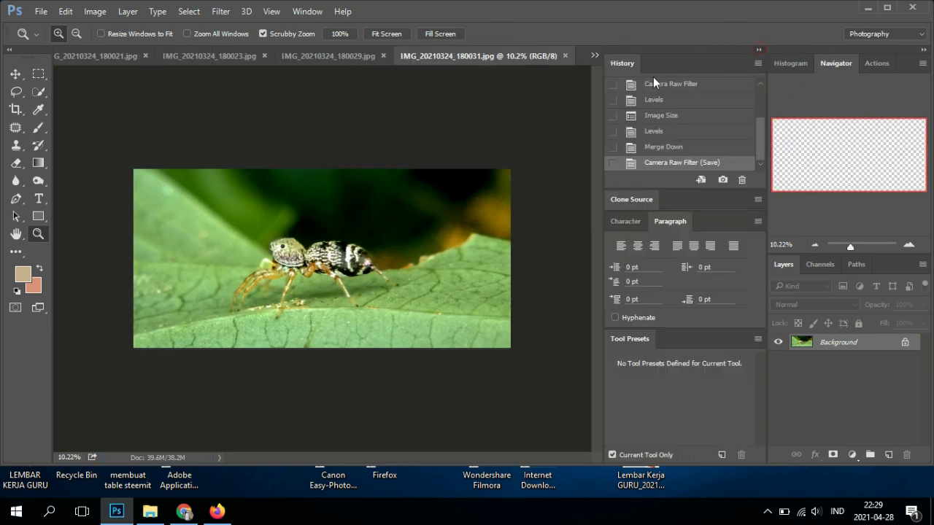
drag(764, 148, 762, 97)
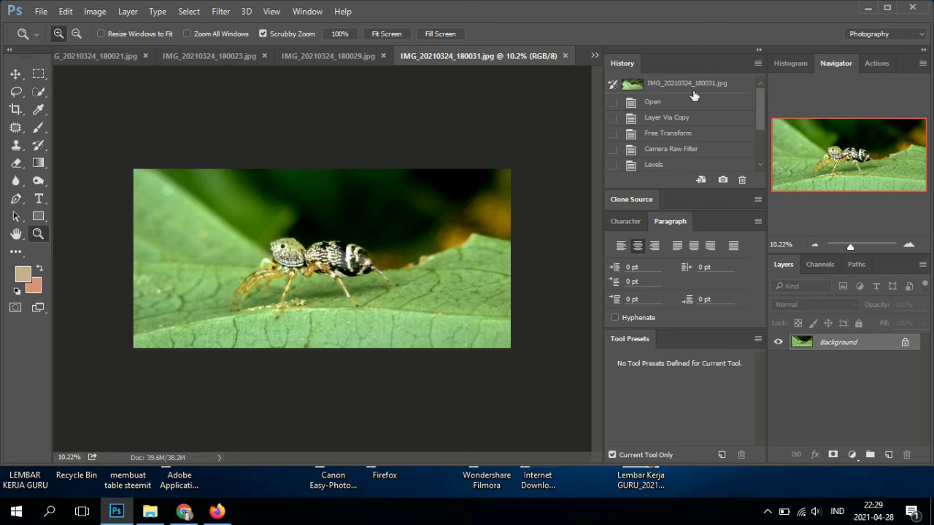
click(647, 104)
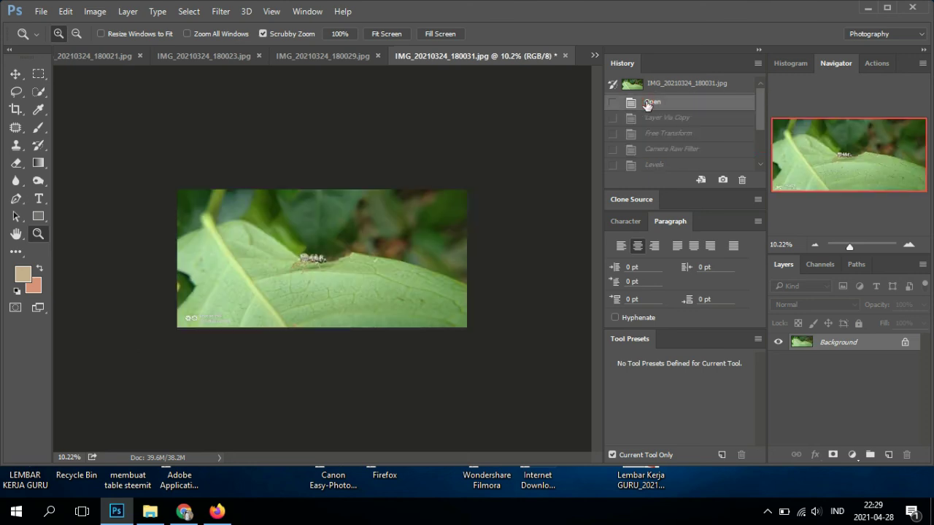
scroll(652, 170, down, 3)
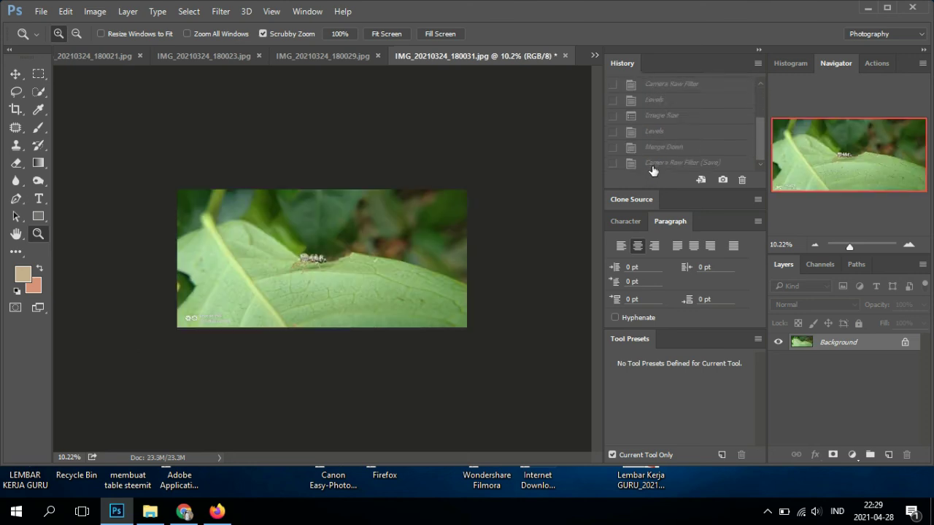
click(653, 164)
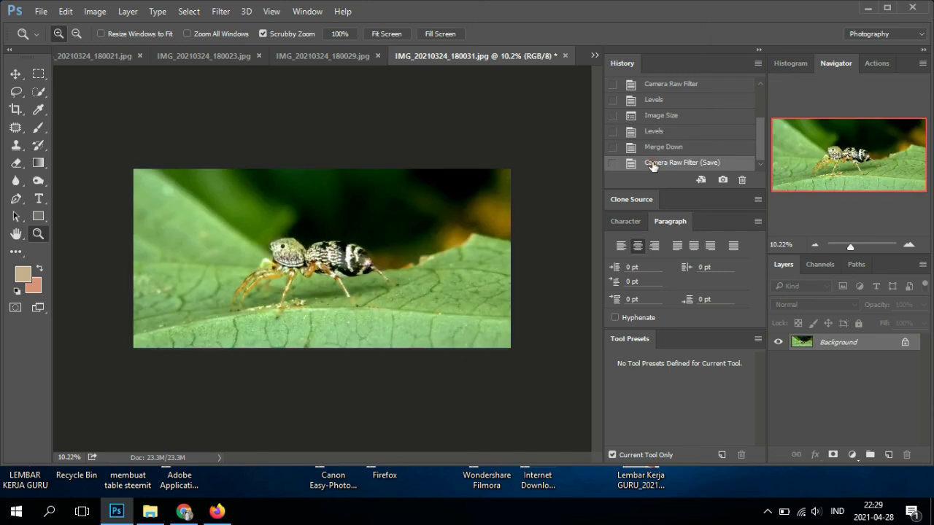
click(758, 49)
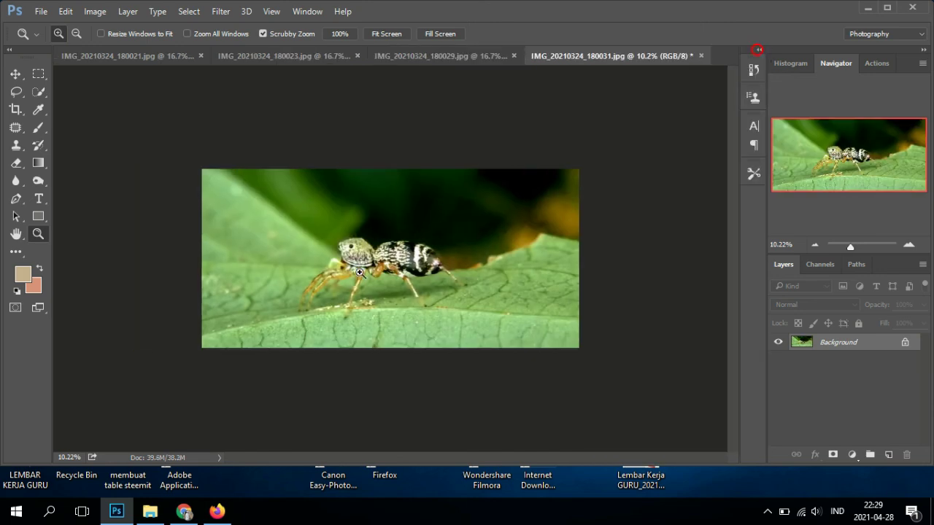